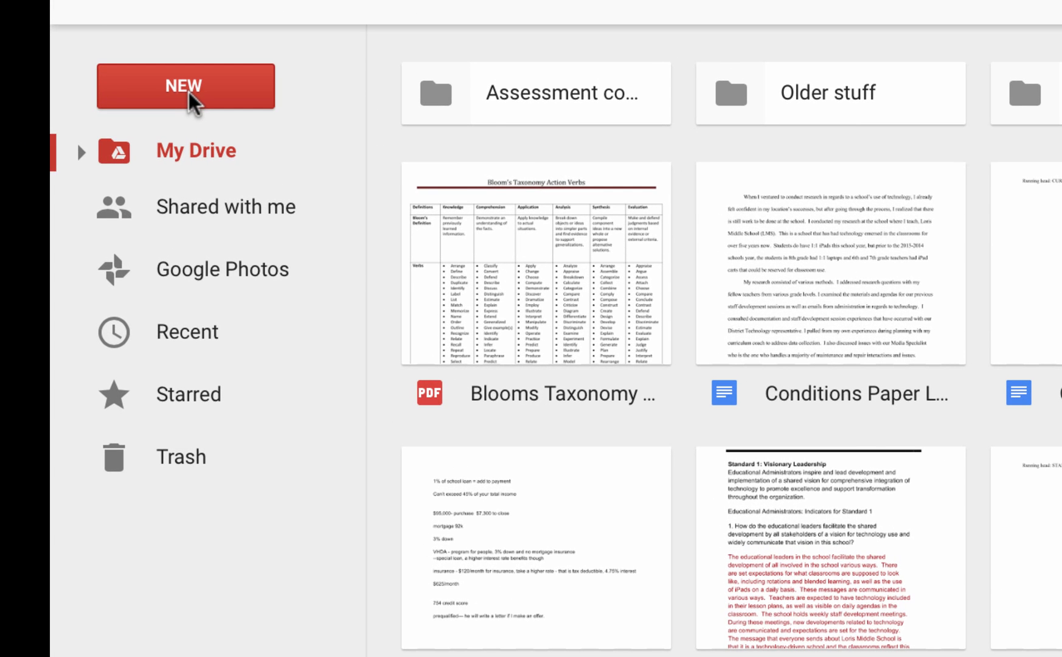
Step: Create a new Google Forms form from Google Drive and get past its welcome message
click(189, 93)
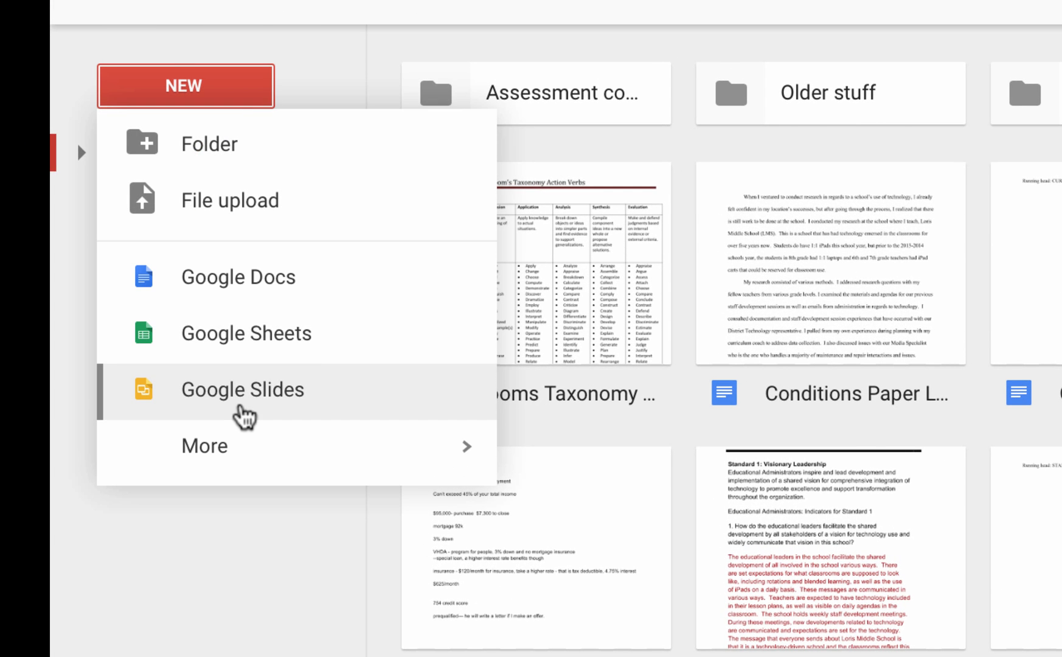
mouse_move(247, 446)
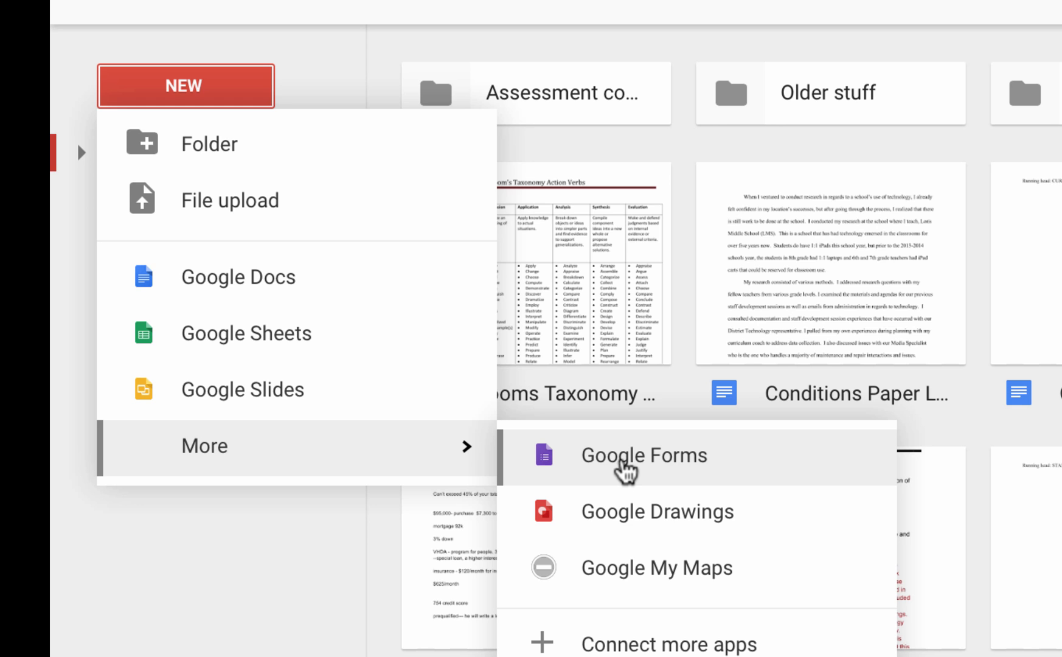
click(622, 463)
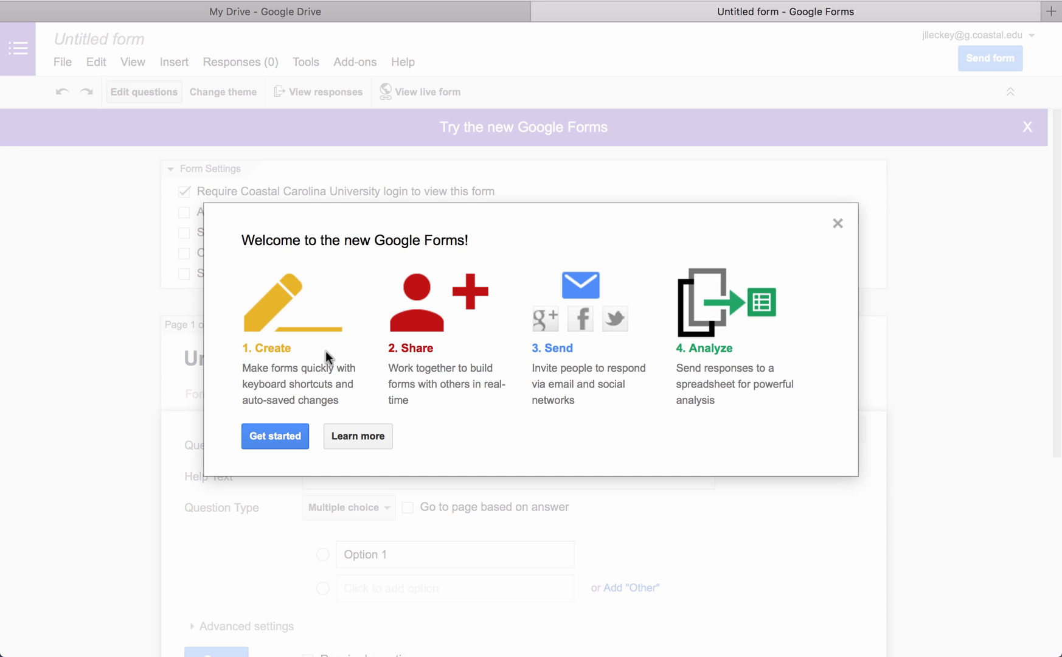
click(279, 436)
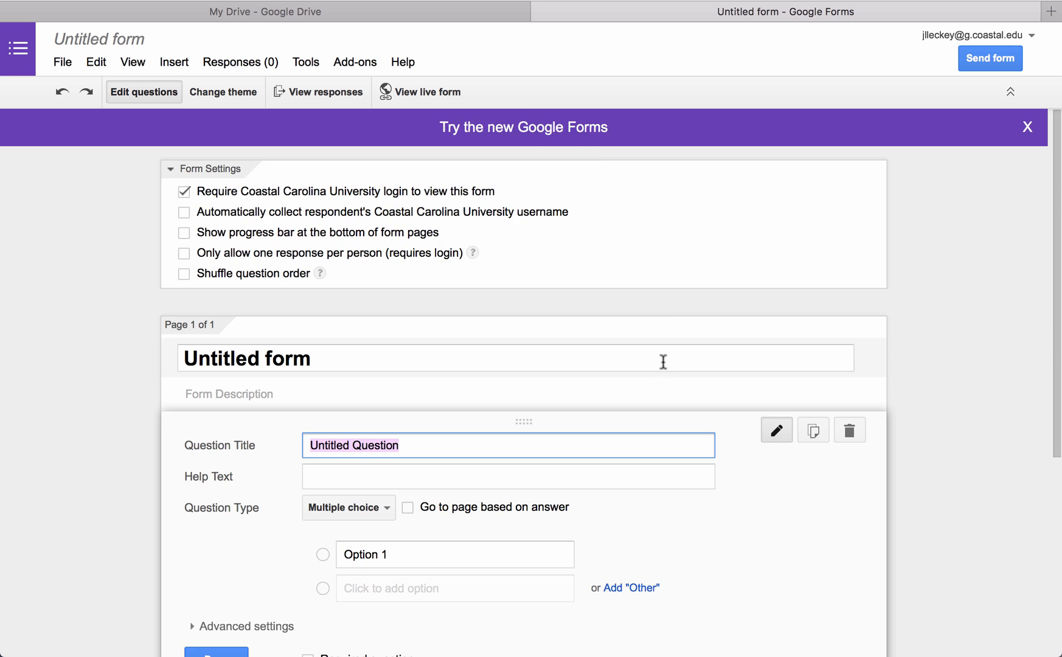
Step: Switch the untitled form to the new Google Forms editor and dismiss the tour offer
scroll(663, 358, down, 5)
scroll(663, 359, up, 5)
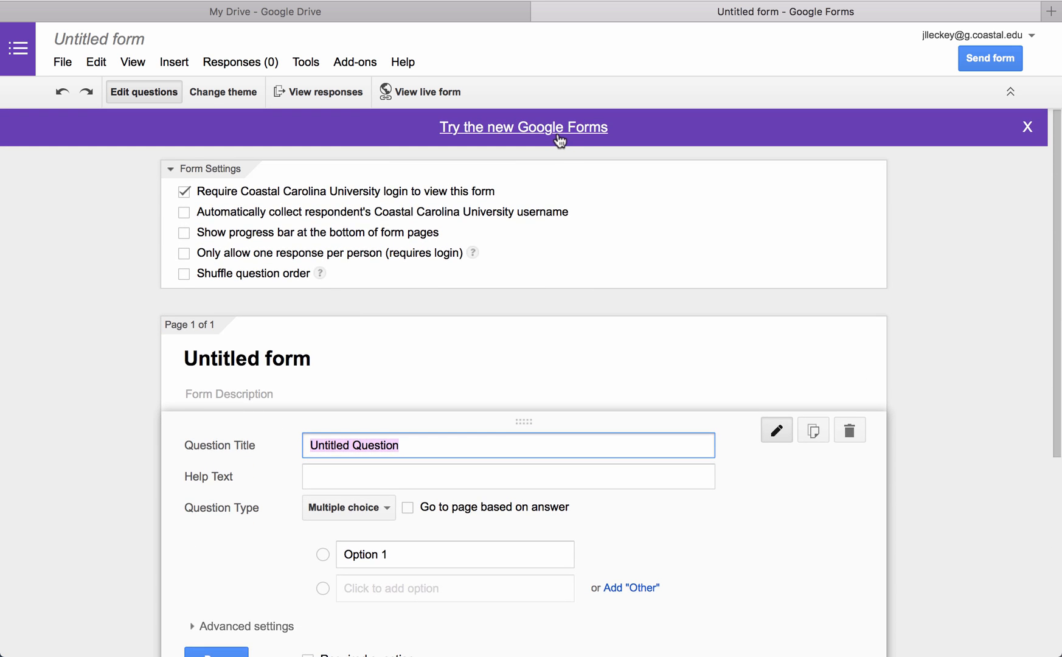
click(557, 137)
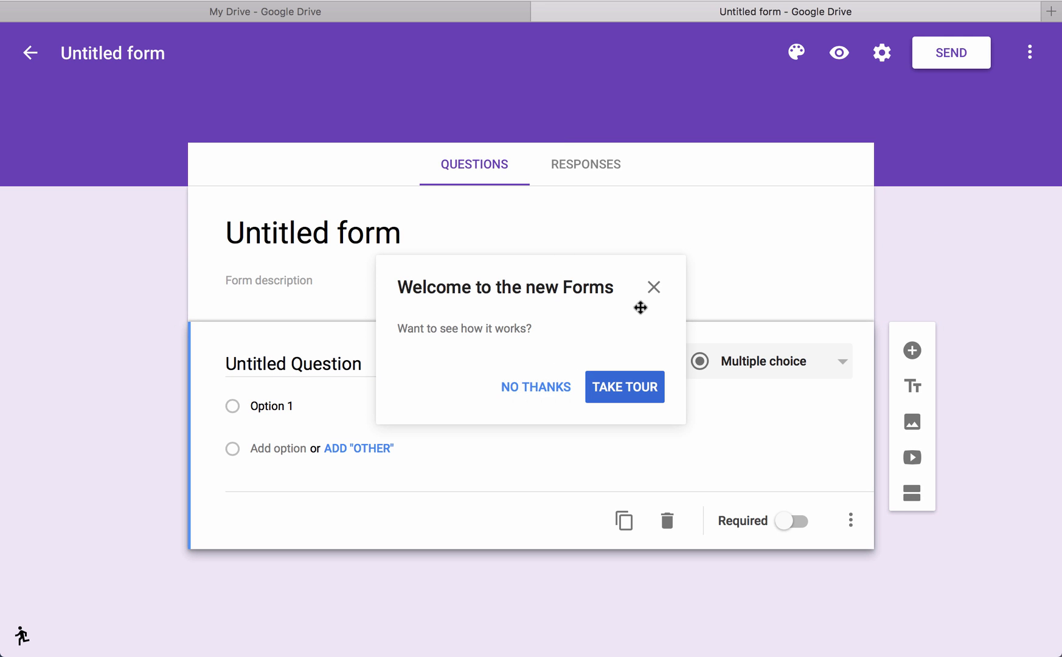
click(656, 294)
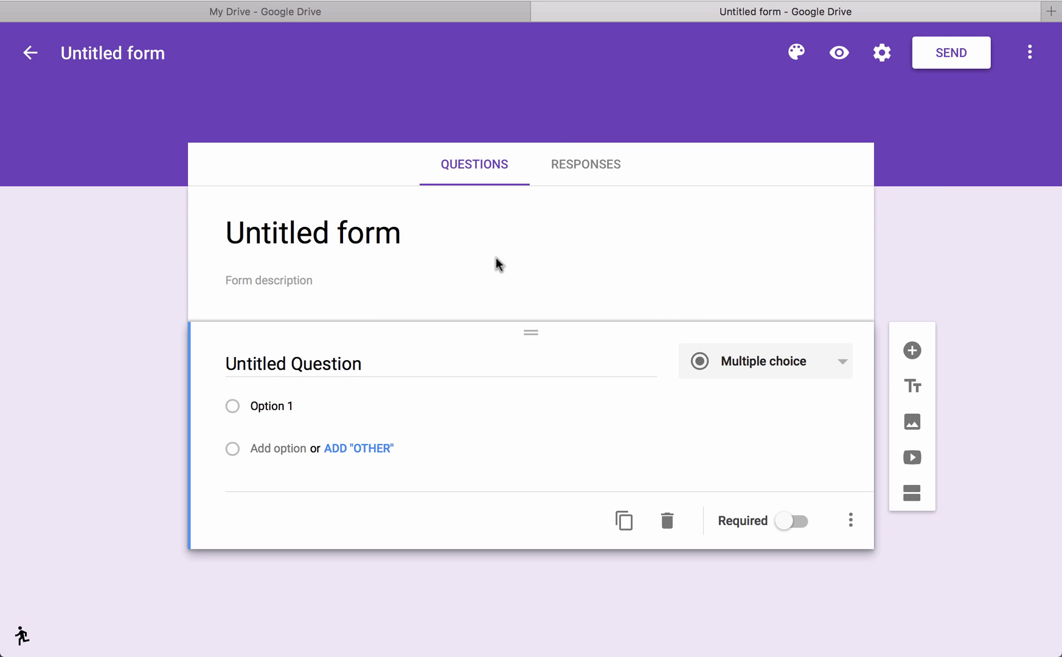
Step: Title the form "Sample Title" and enter "asdfjoaiwejfaw;elfjawefq" as its description
click(361, 231)
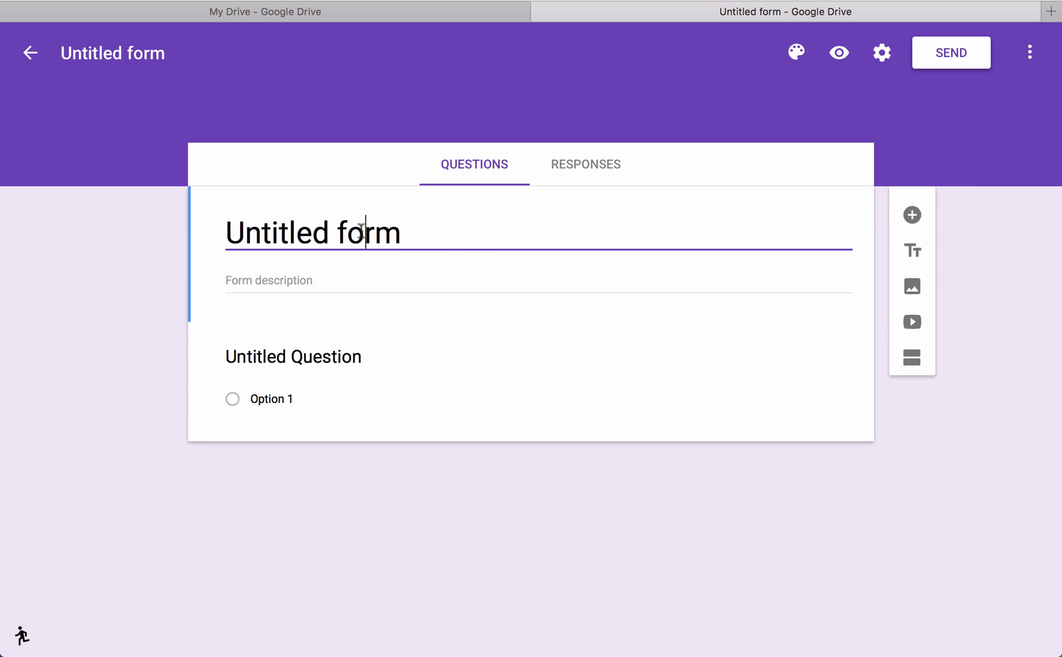
click(446, 244)
key(super+a)
text(Sa)
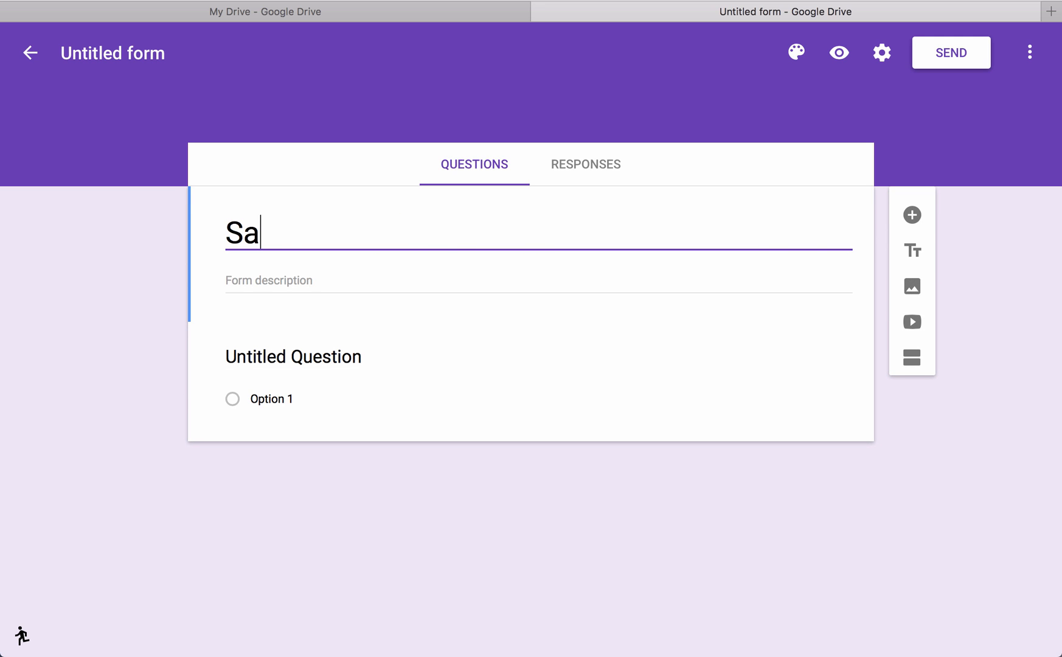
text(mple Title)
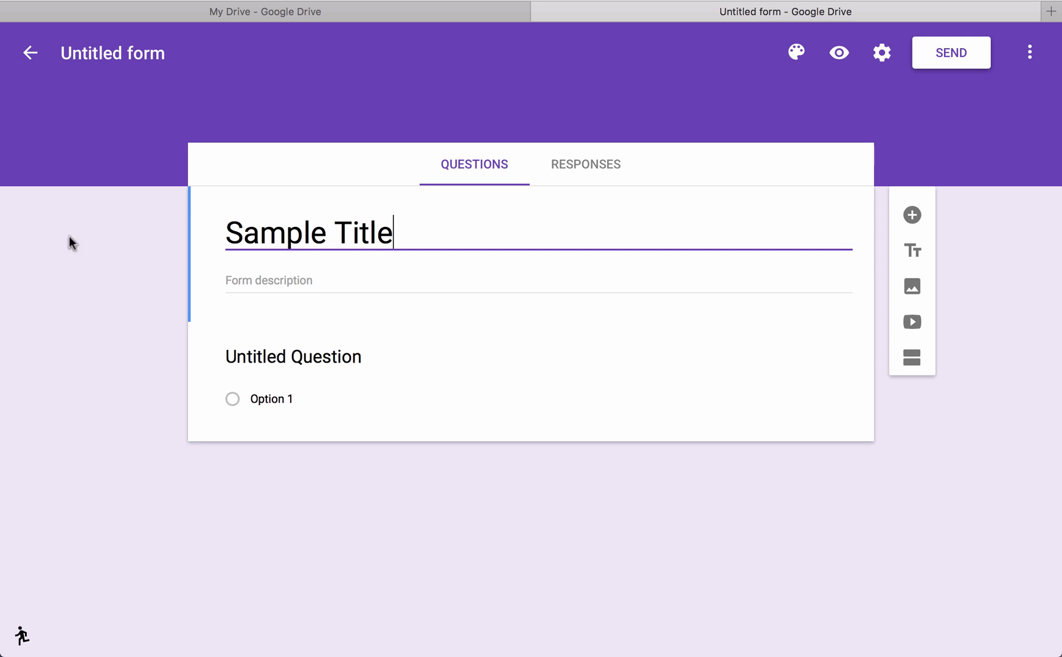
click(272, 286)
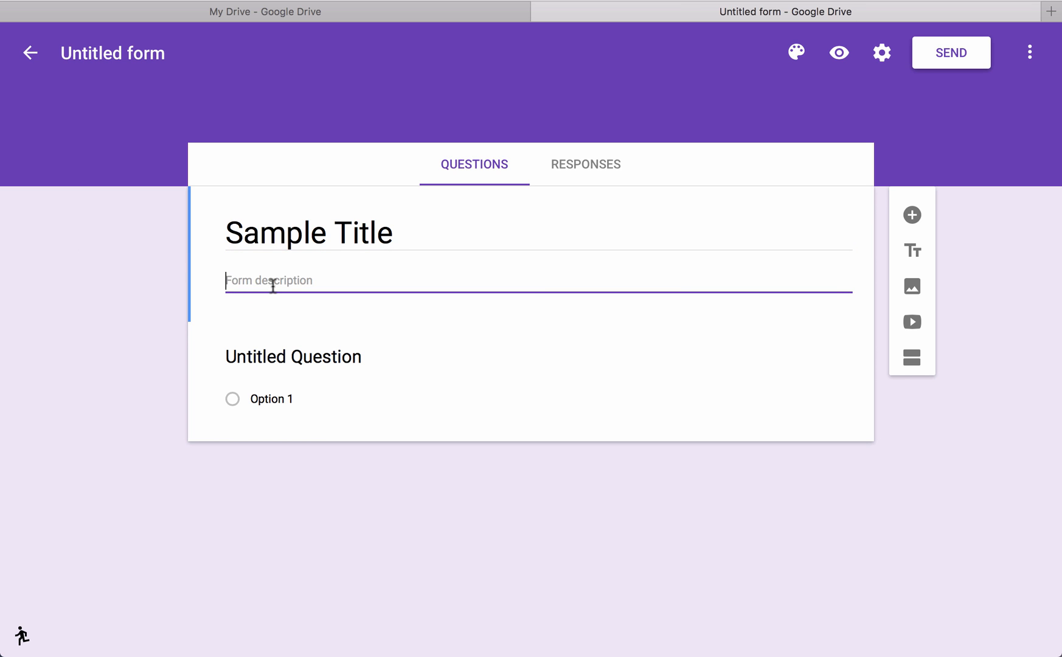
text(asdfjoaiwejfaw;elfjawefq)
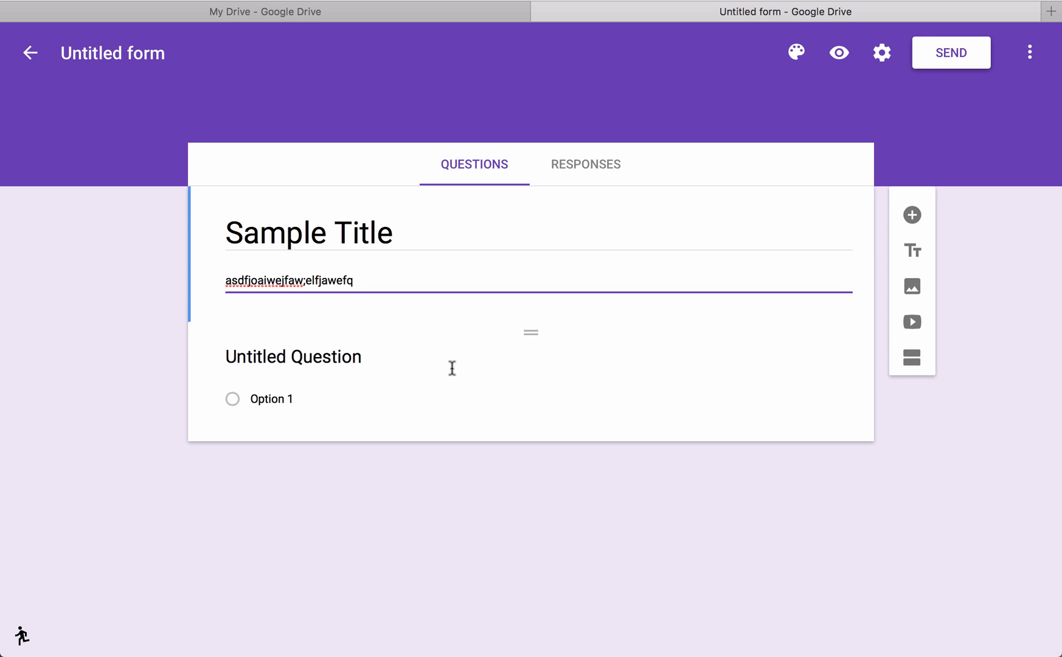
Step: Replace the untitled question's text with "1. sajfai;sjf;awleawf"
click(333, 365)
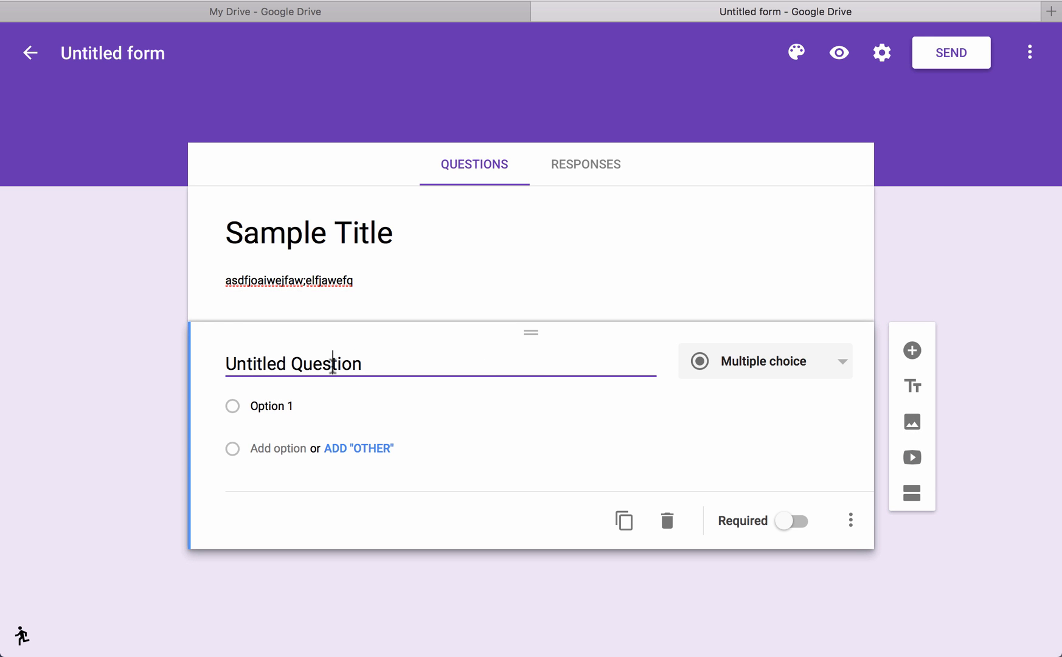
drag(383, 368, 95, 325)
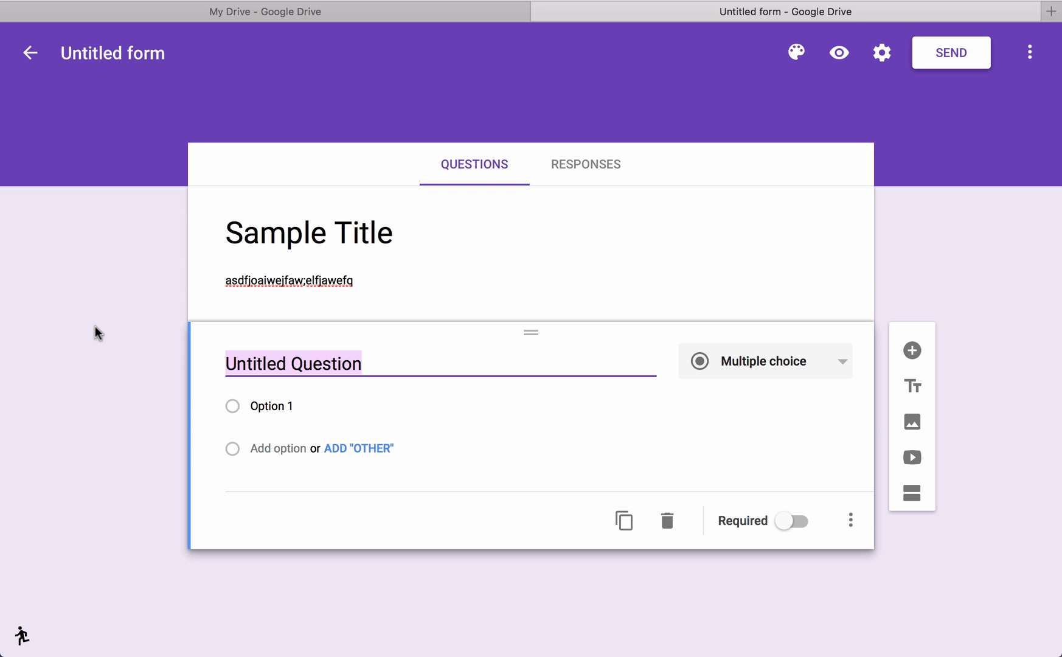
text(1.  sajfai;sjf;awleawf)
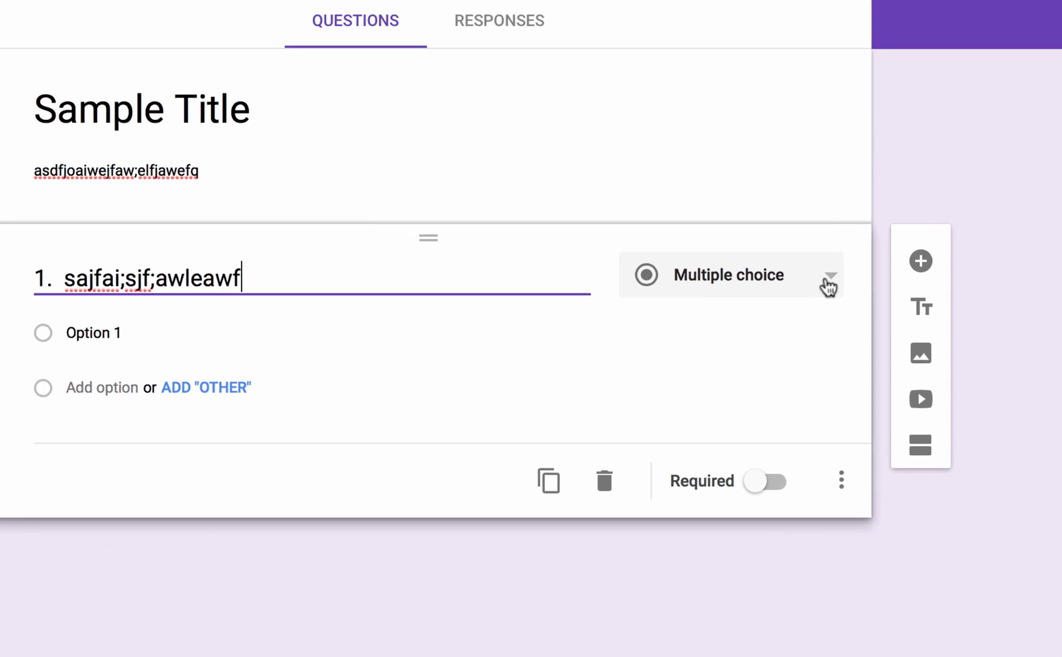
Step: Review the question types available for question 1 without changing the current type
click(820, 369)
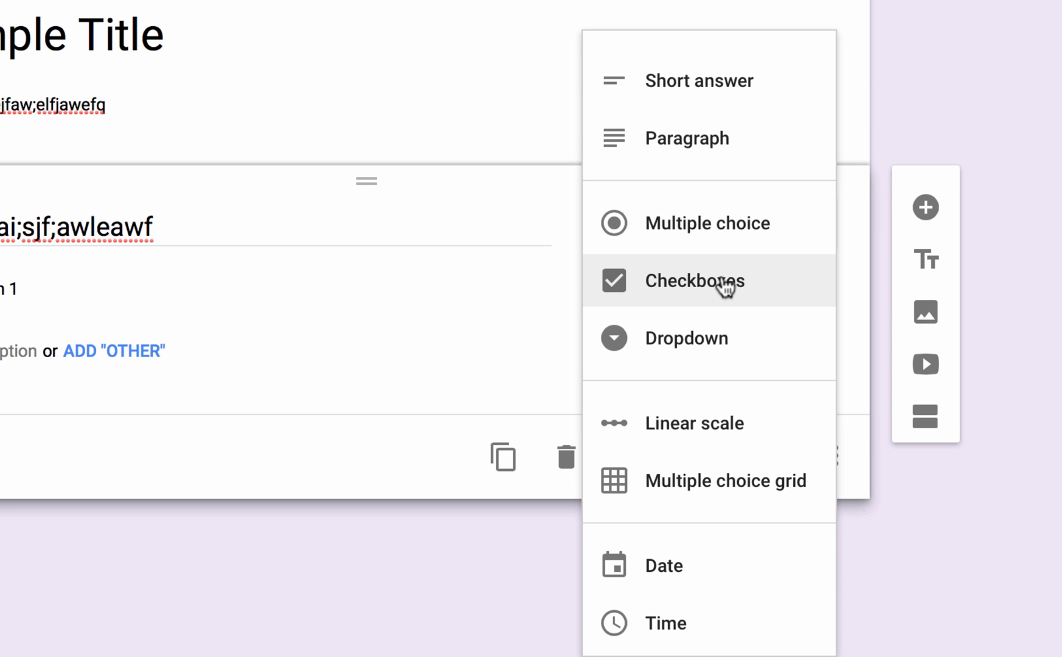
scroll(733, 347, down, 1)
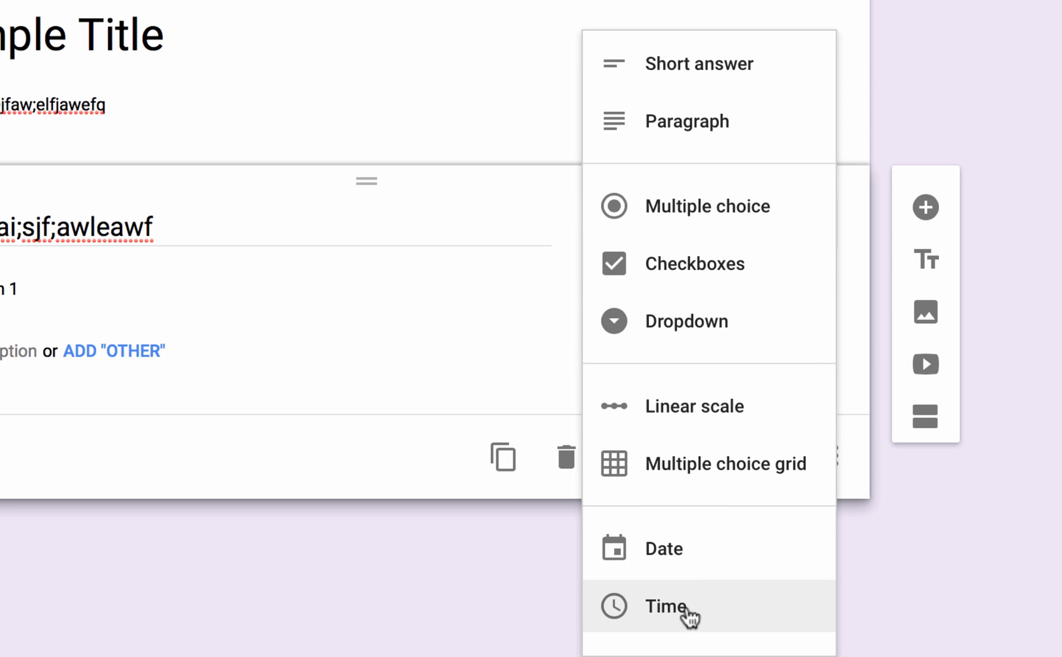
click(483, 378)
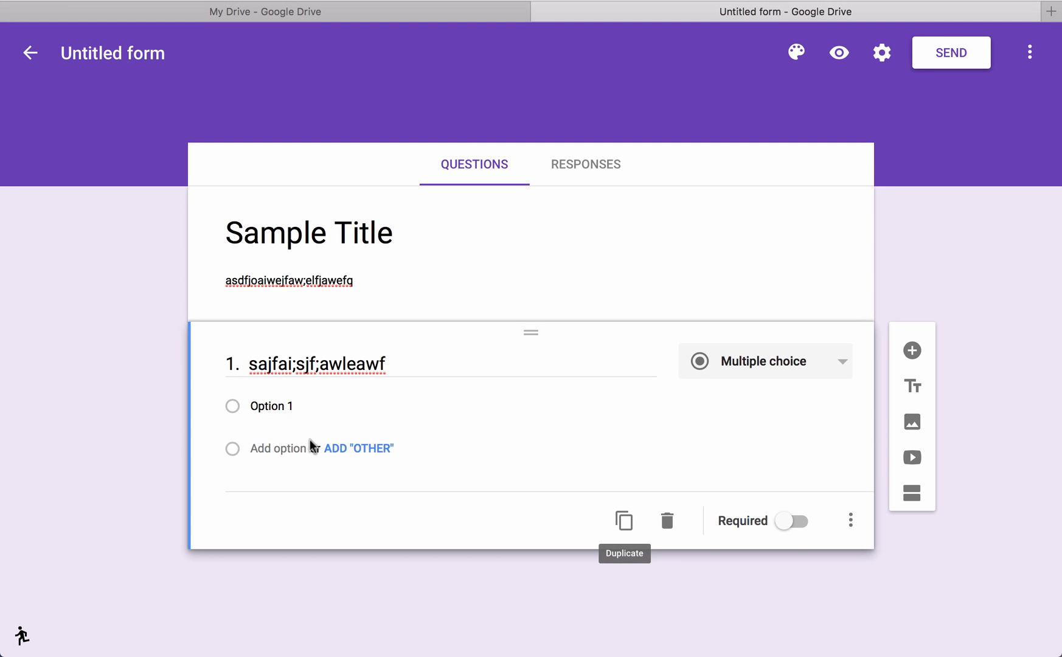
Step: Give question 1 four answer options: A, B, C and D
click(295, 401)
key(super+a)
text(A)
click(268, 452)
text(B)
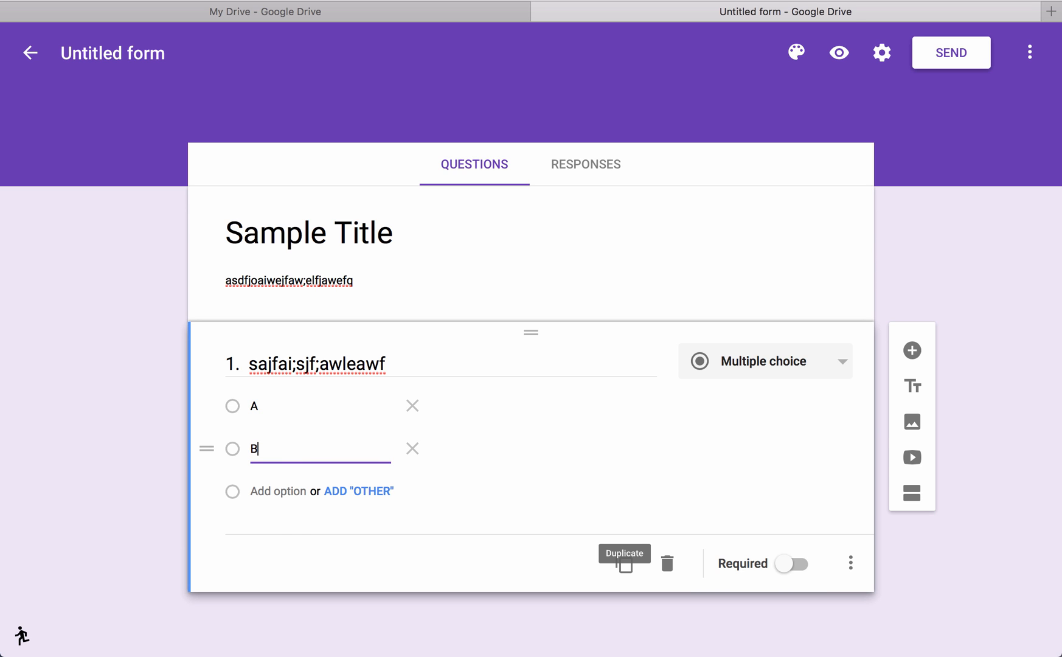
click(295, 491)
text(C)
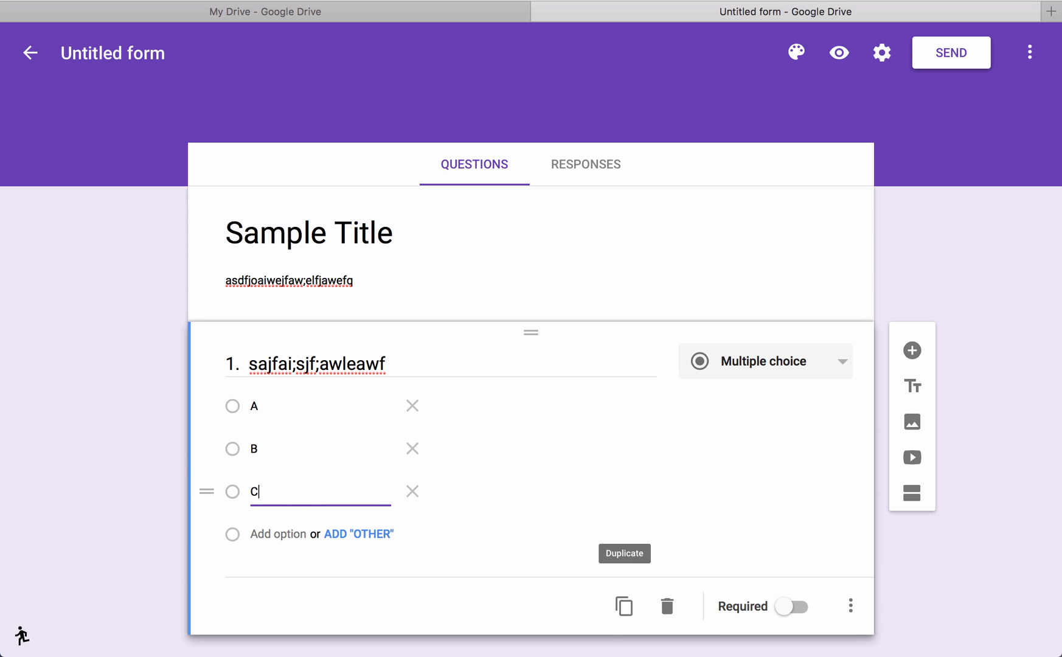
click(301, 534)
text(D)
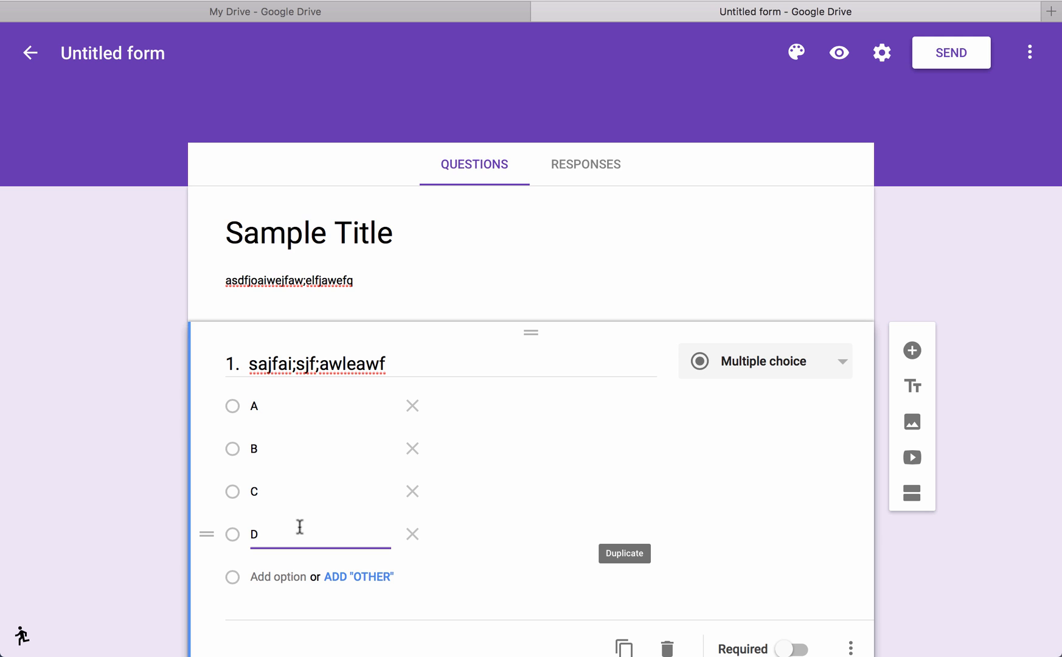
click(564, 496)
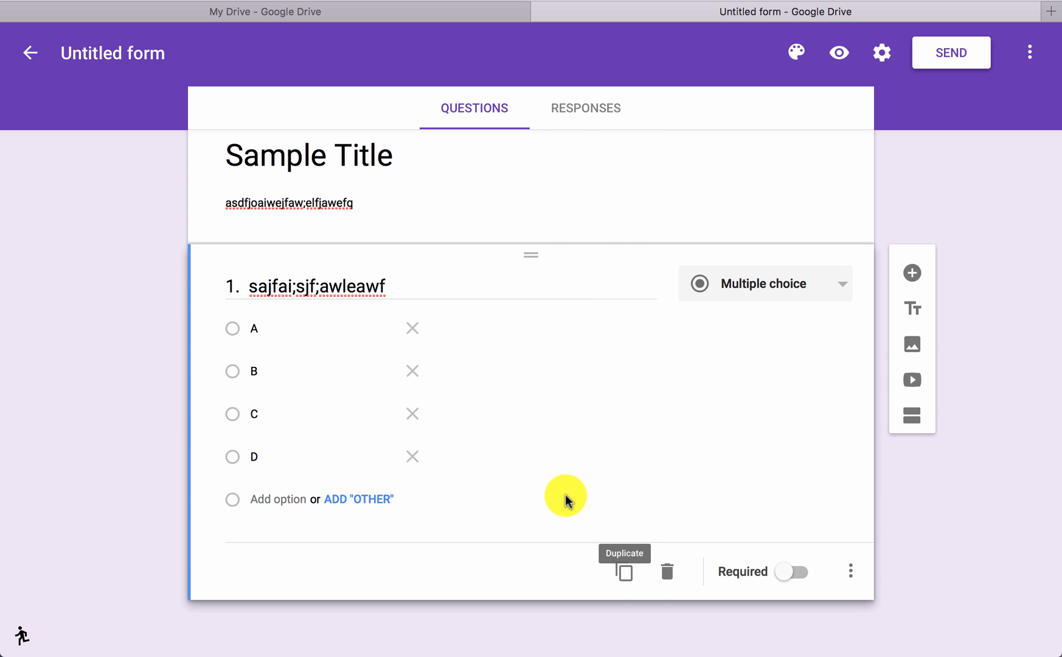
Step: Duplicate question 1 with its answer options and renumber the copy as 2
click(624, 571)
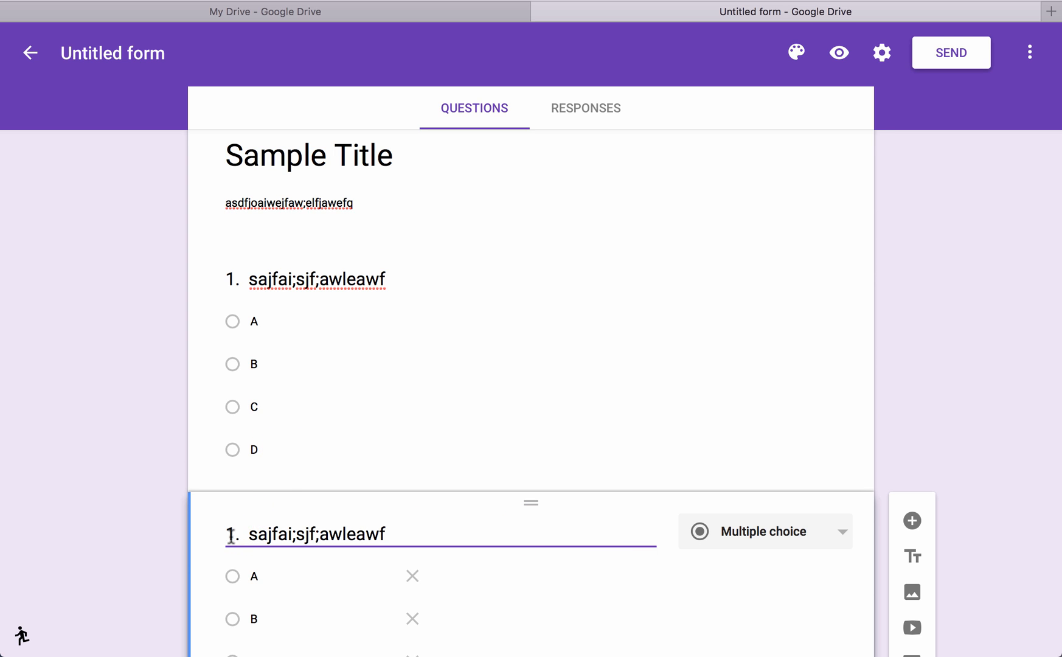
drag(236, 534, 190, 527)
text(2)
scroll(531, 393, down, 4)
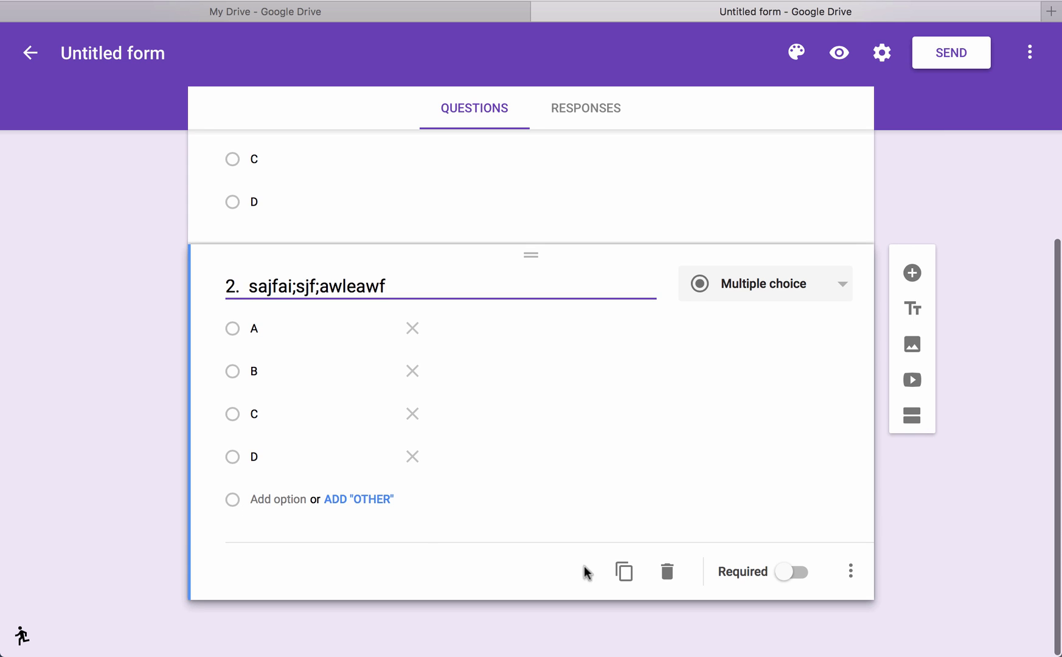
scroll(708, 571, up, 4)
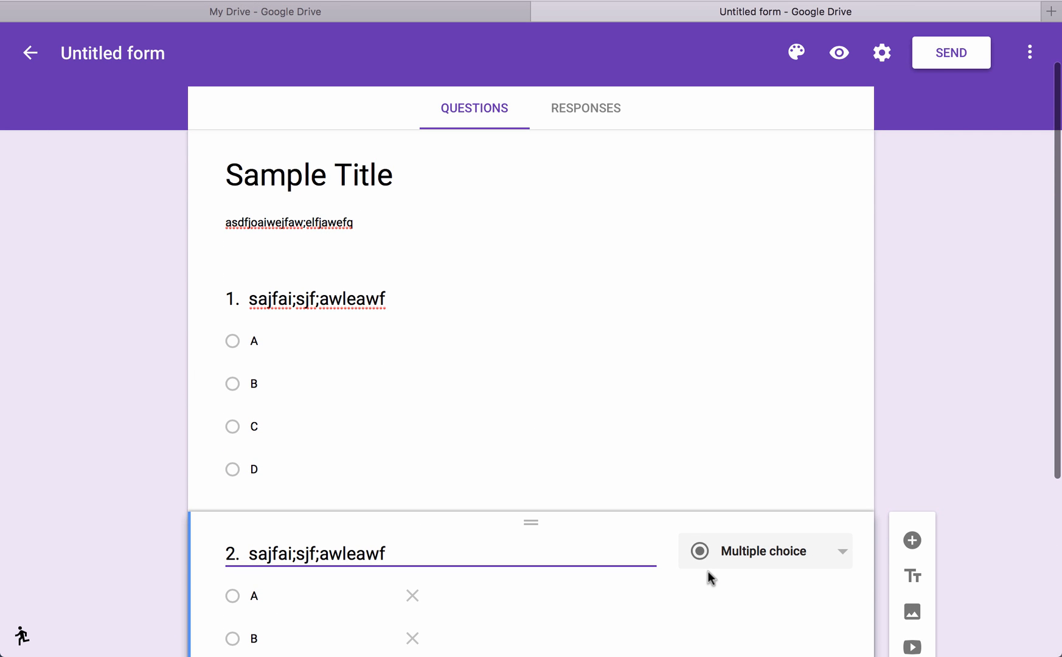
click(632, 390)
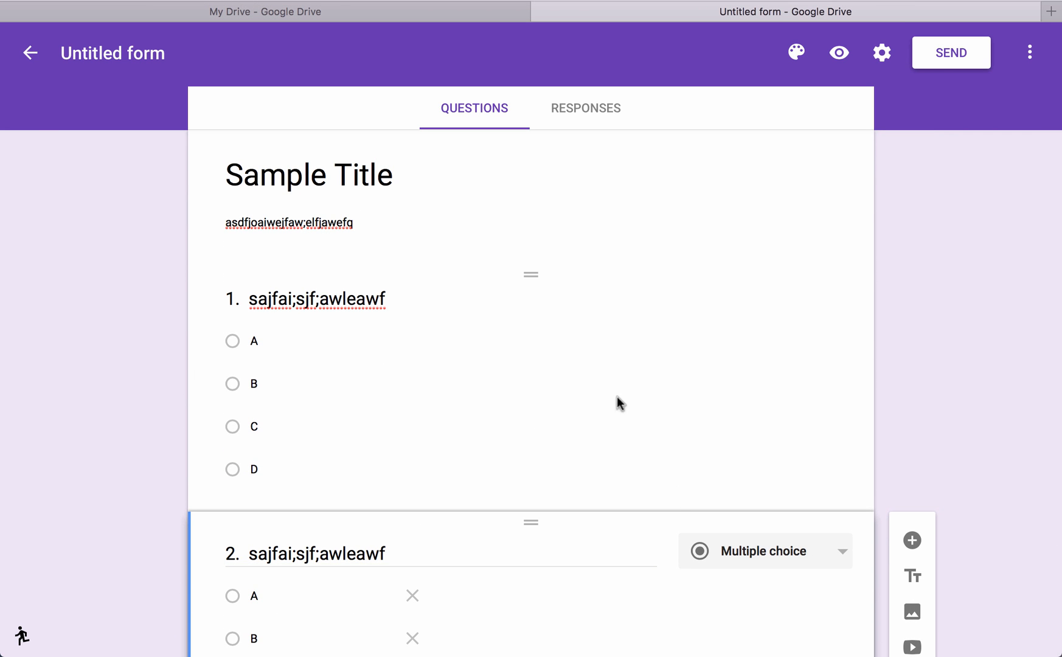
Step: Make question 2 required and show its hint text field
scroll(575, 467, down, 5)
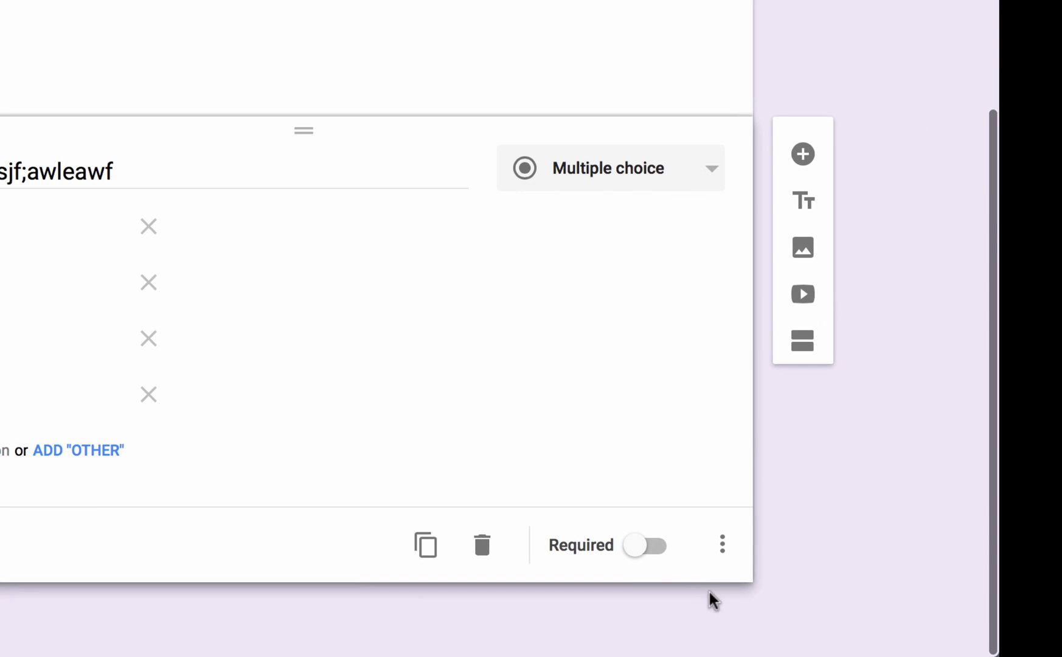
click(636, 551)
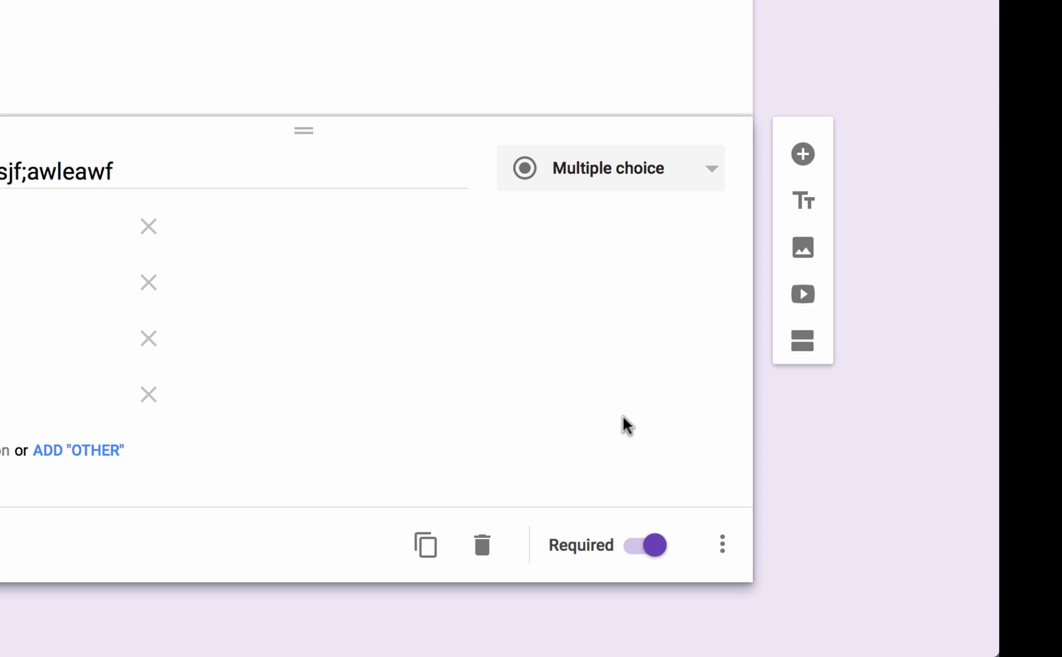
click(723, 547)
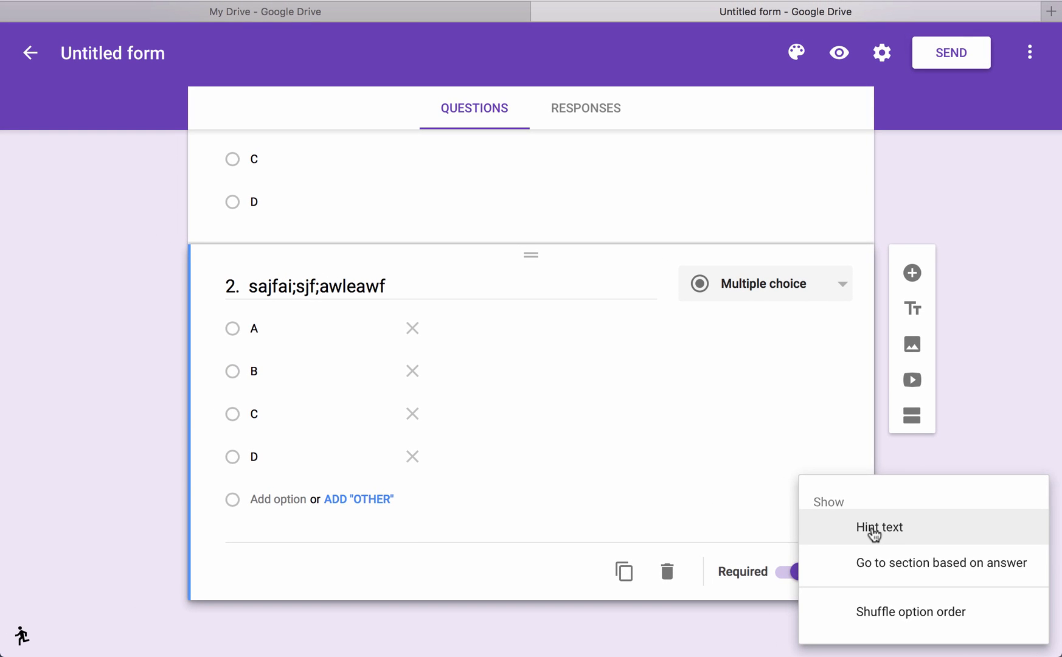
click(874, 529)
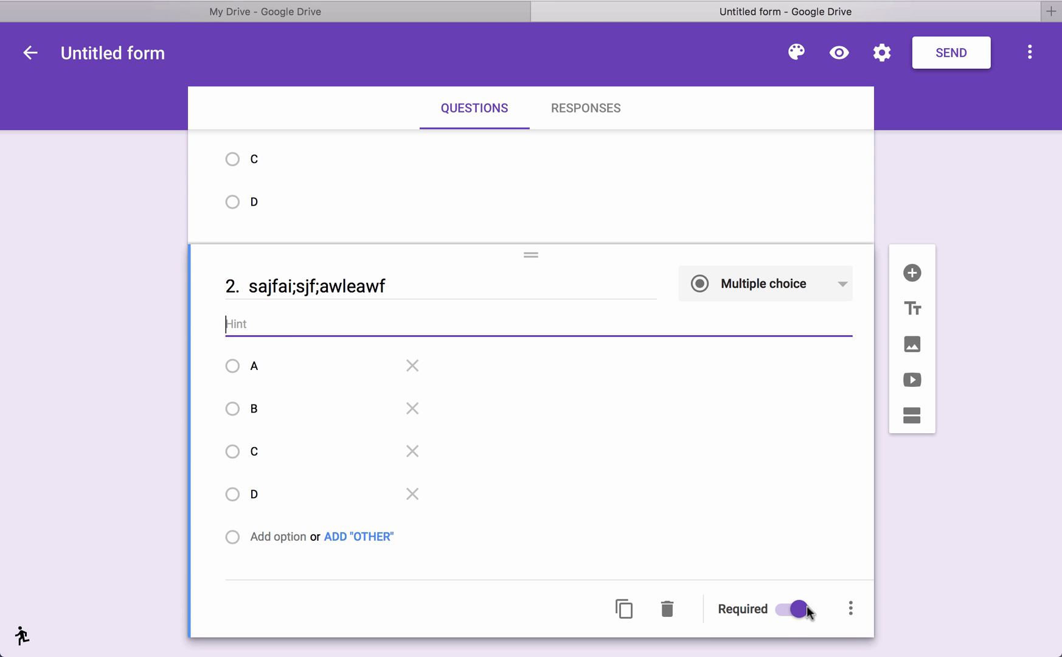
Step: Examine question 2's additional options and the image sources offered for adding an image to the form
click(851, 609)
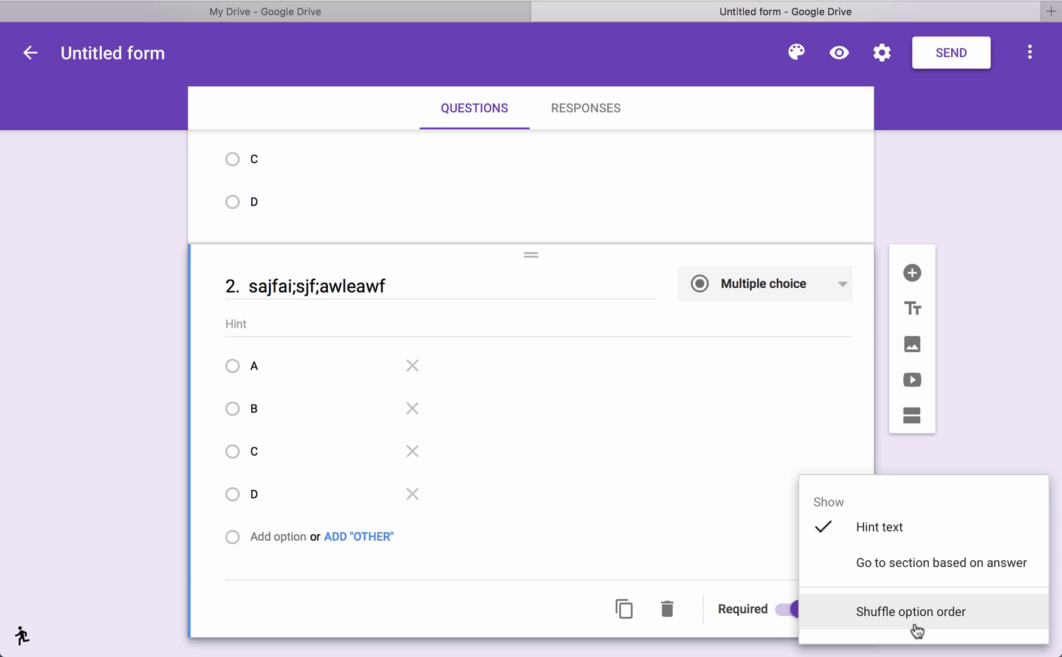
click(663, 438)
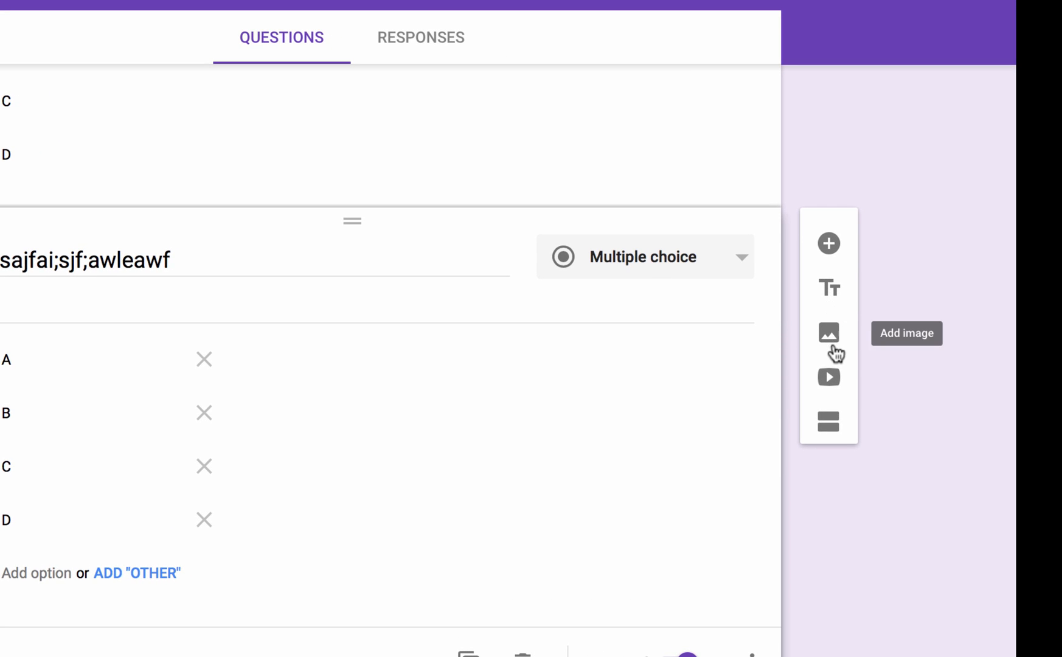
click(831, 339)
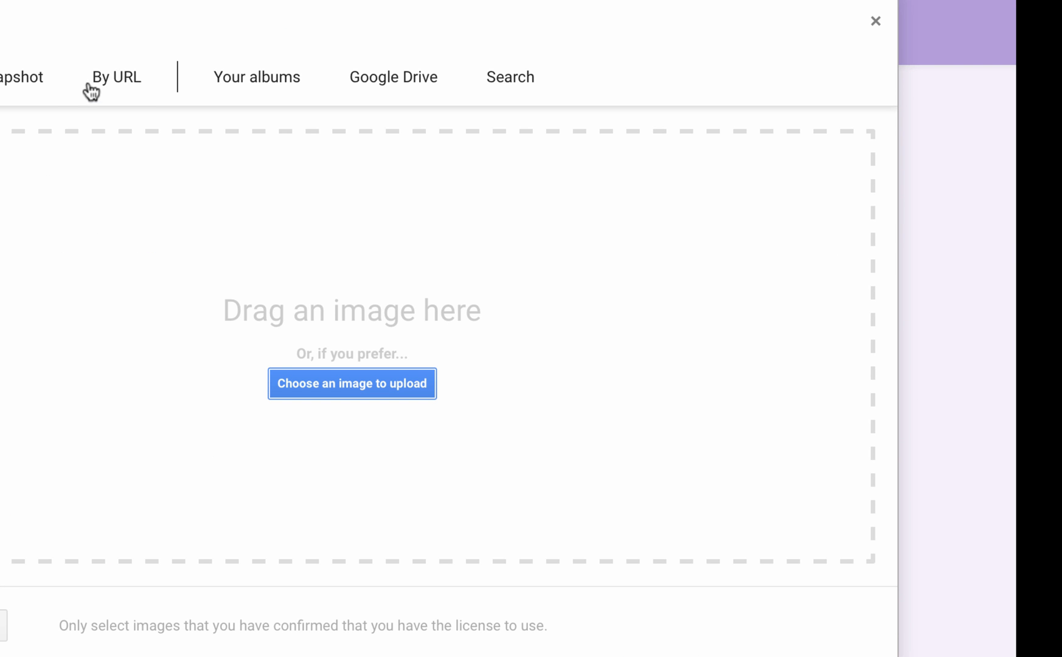
key(Escape)
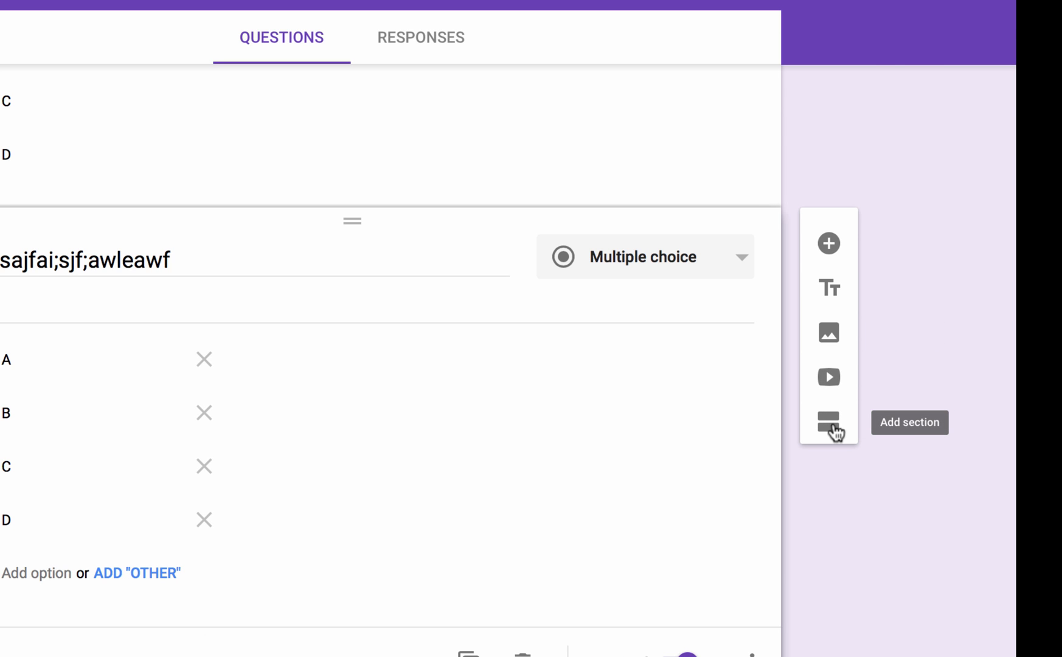
scroll(575, 479, up, 5)
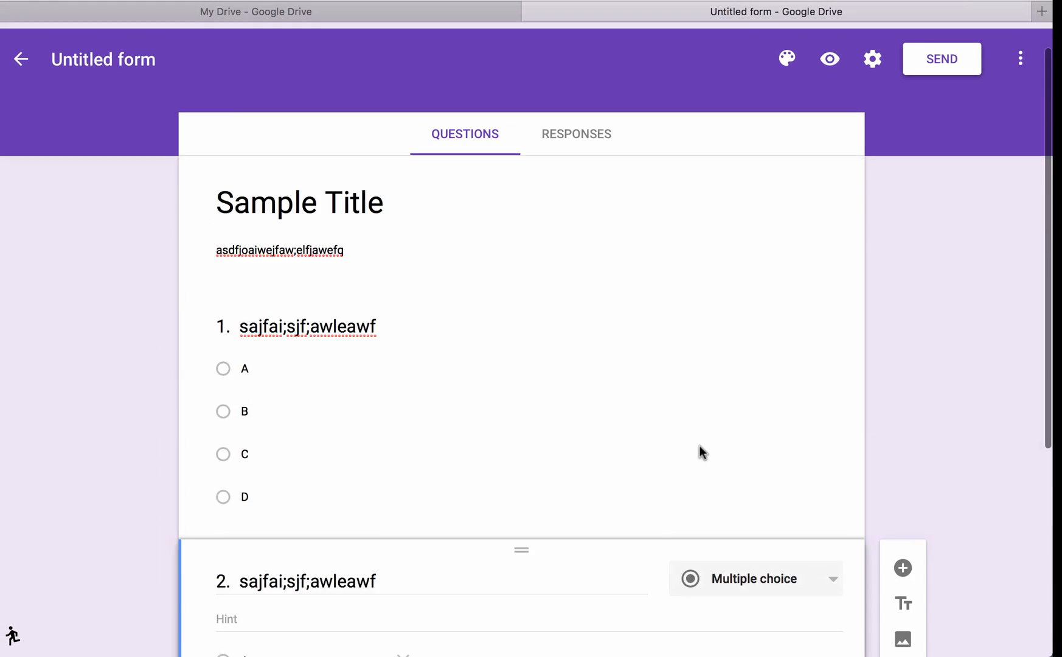
Step: Create a new spreadsheet named "Title Here" as the destination for the form's responses
scroll(699, 446, up, 1)
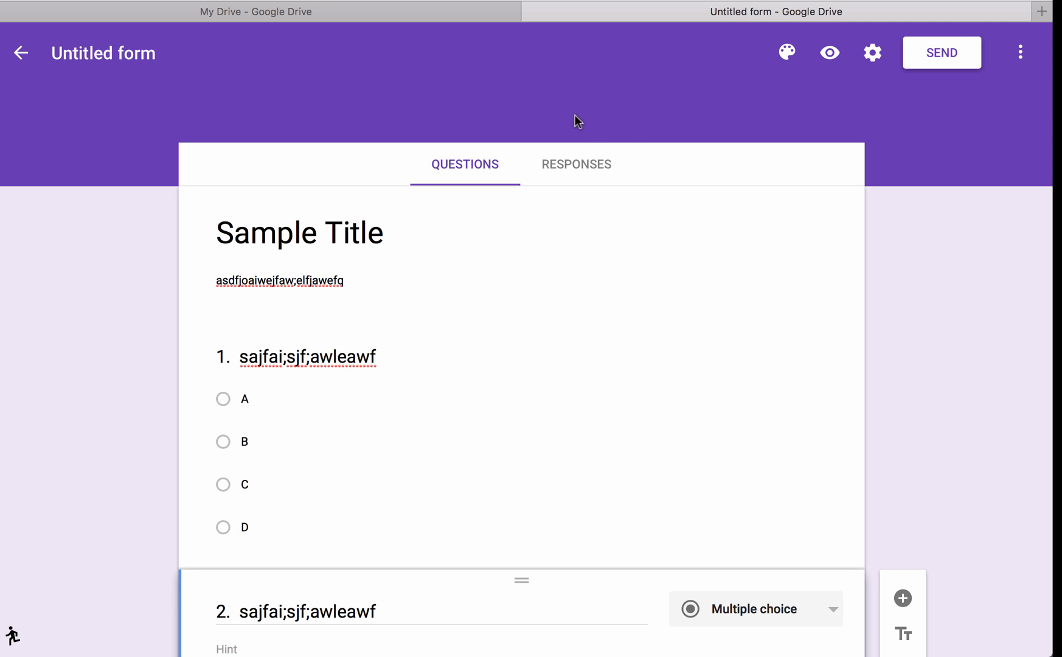
click(577, 166)
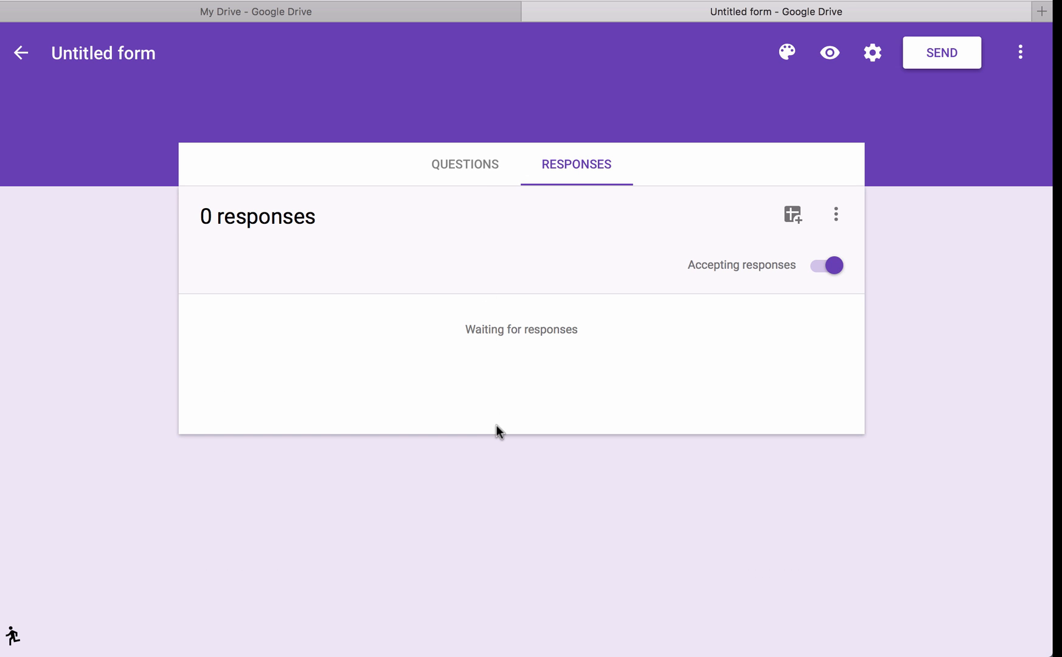
click(792, 217)
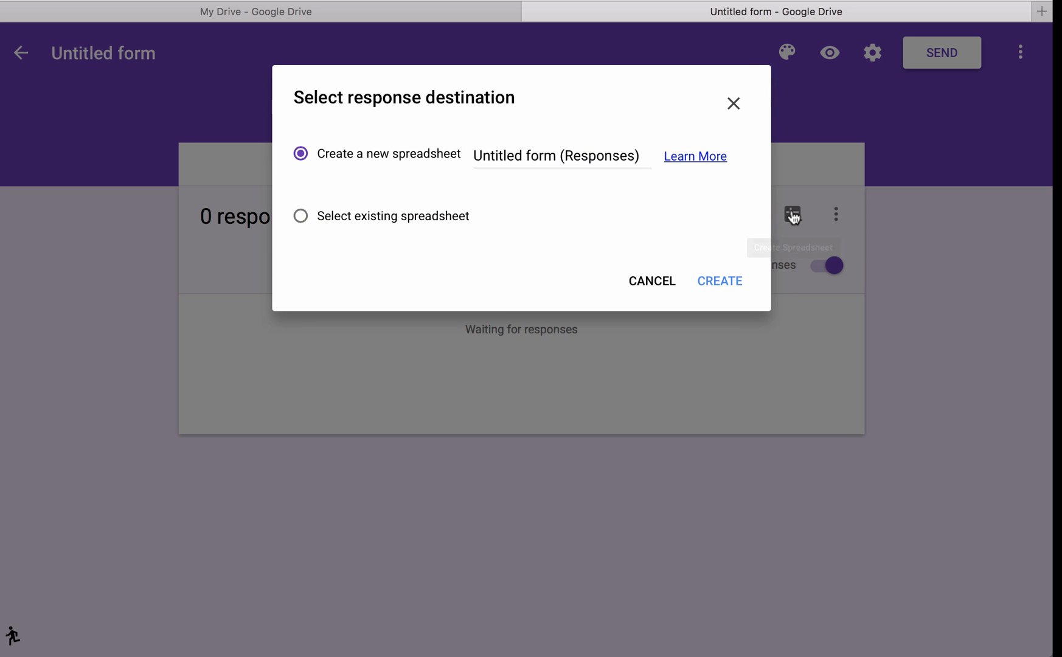
click(539, 153)
drag(647, 155, 275, 121)
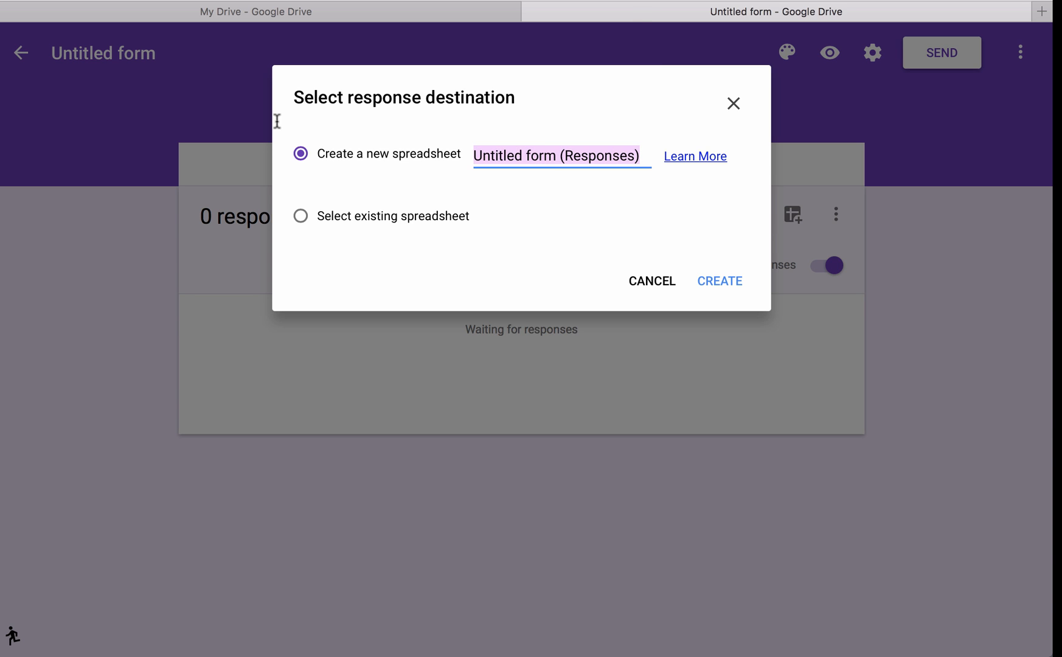
text(Ttil)
key(BackSpace)
key(BackSpace)
key(BackSpace)
key(BackSpace)
text(Title Here)
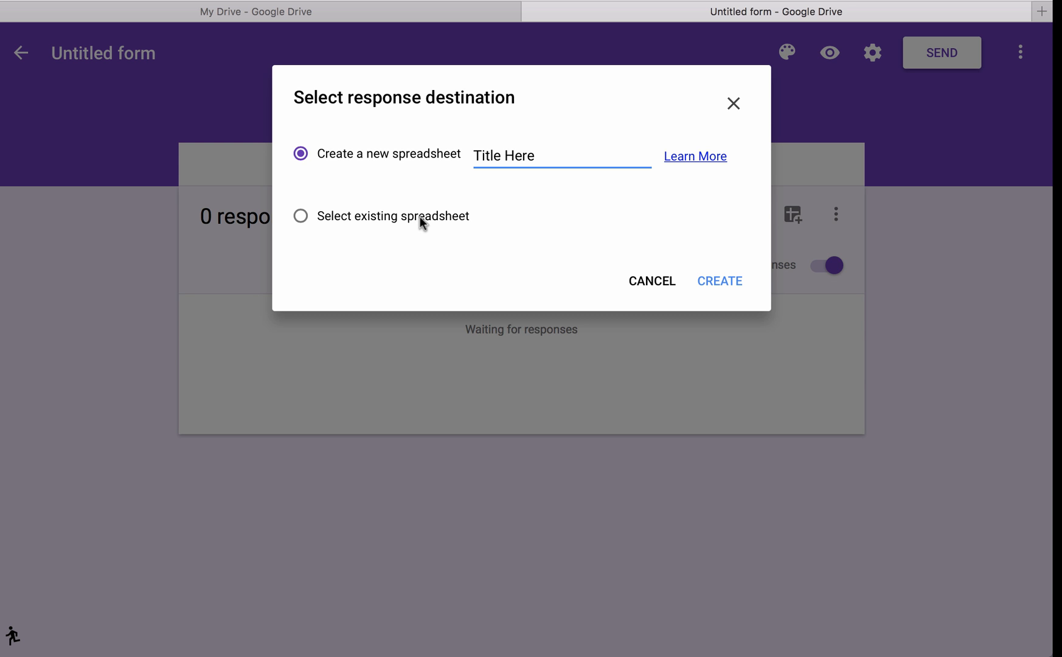
click(707, 281)
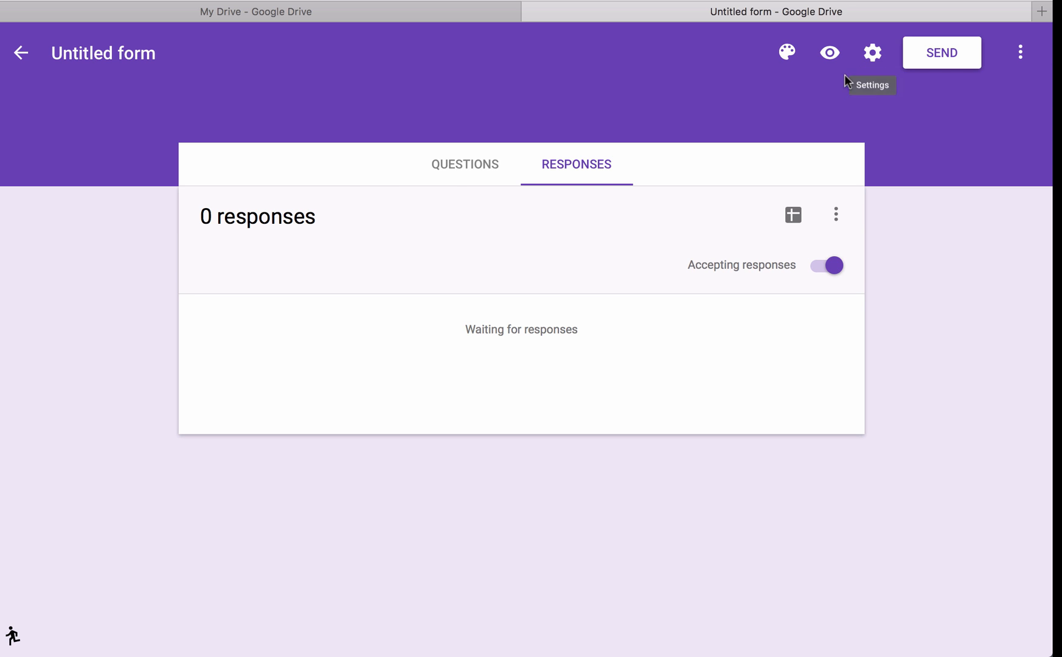
Step: Return to the form's questions and examine the theme colours and the Sports and games header images
click(468, 165)
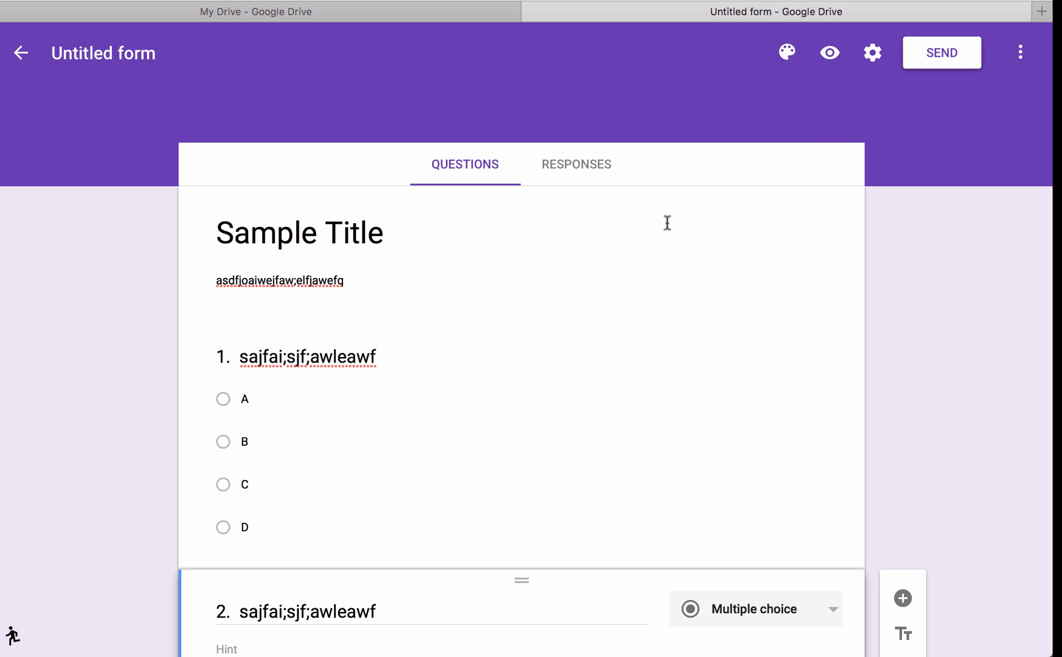
click(787, 56)
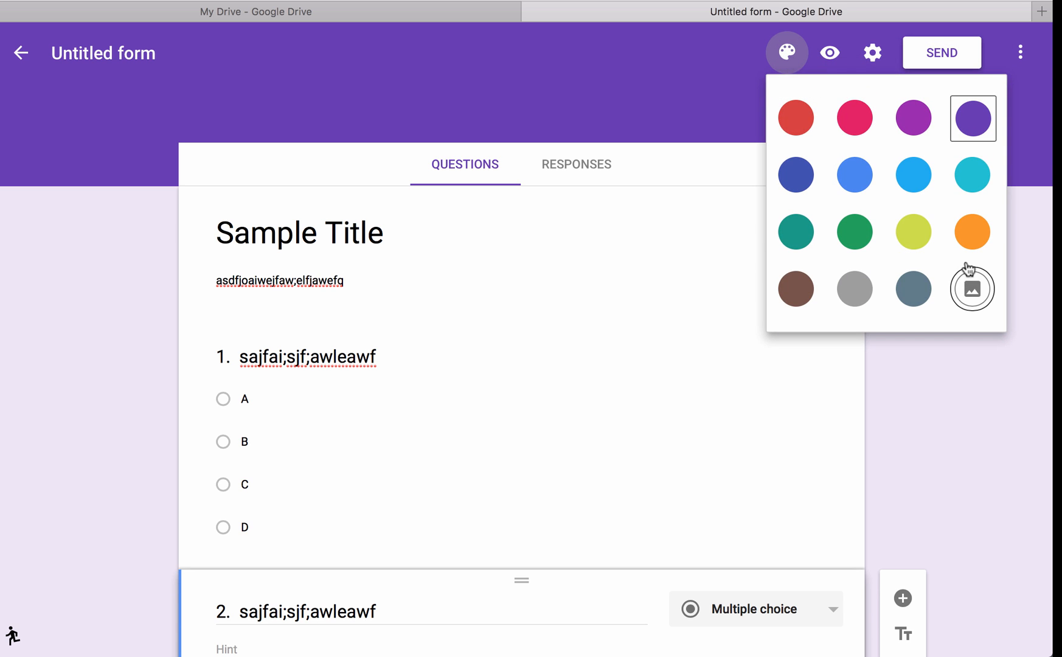
click(979, 291)
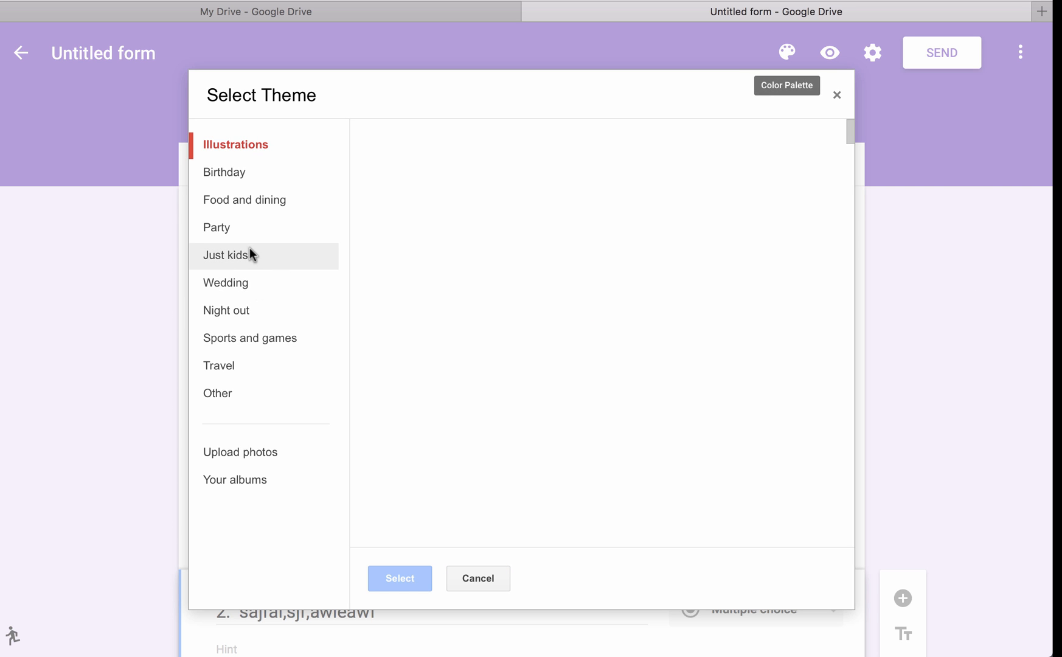
click(244, 327)
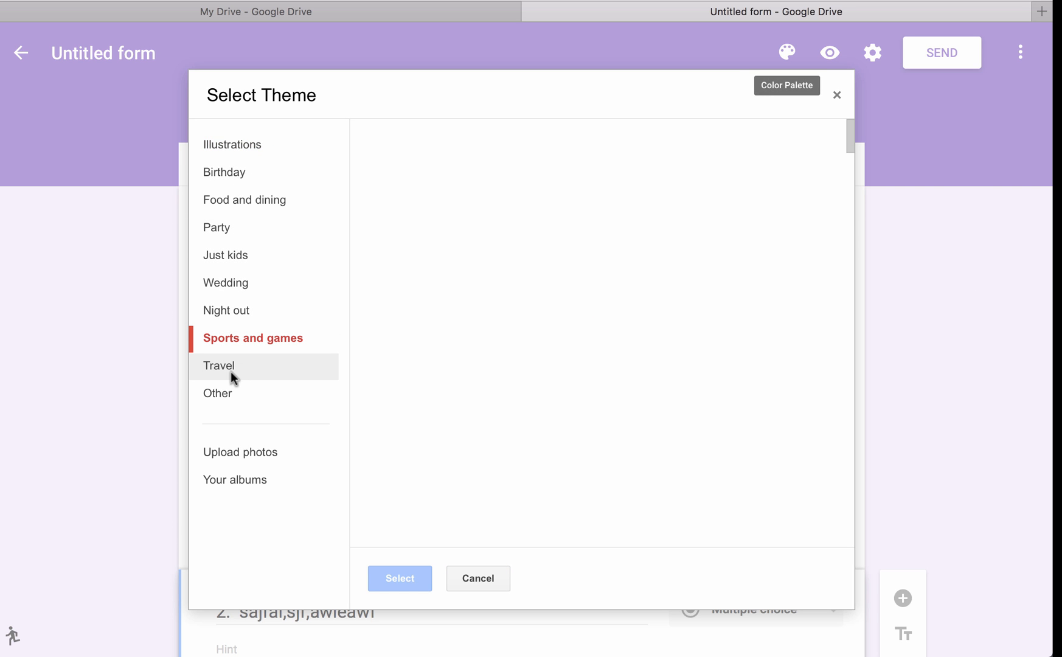
scroll(493, 354, down, 5)
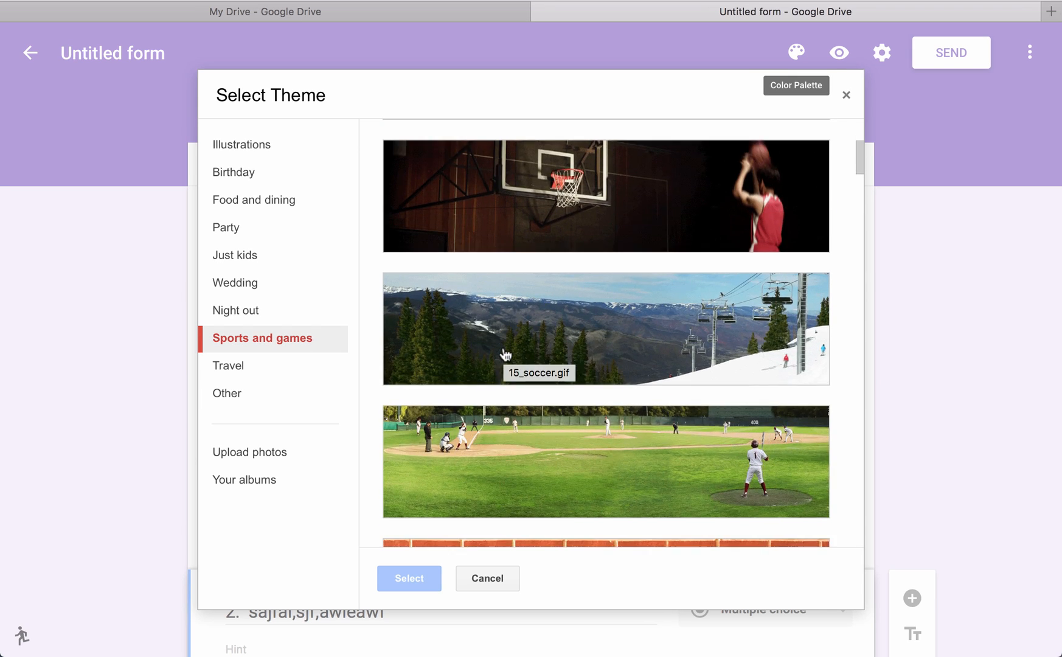
scroll(505, 352, down, 3)
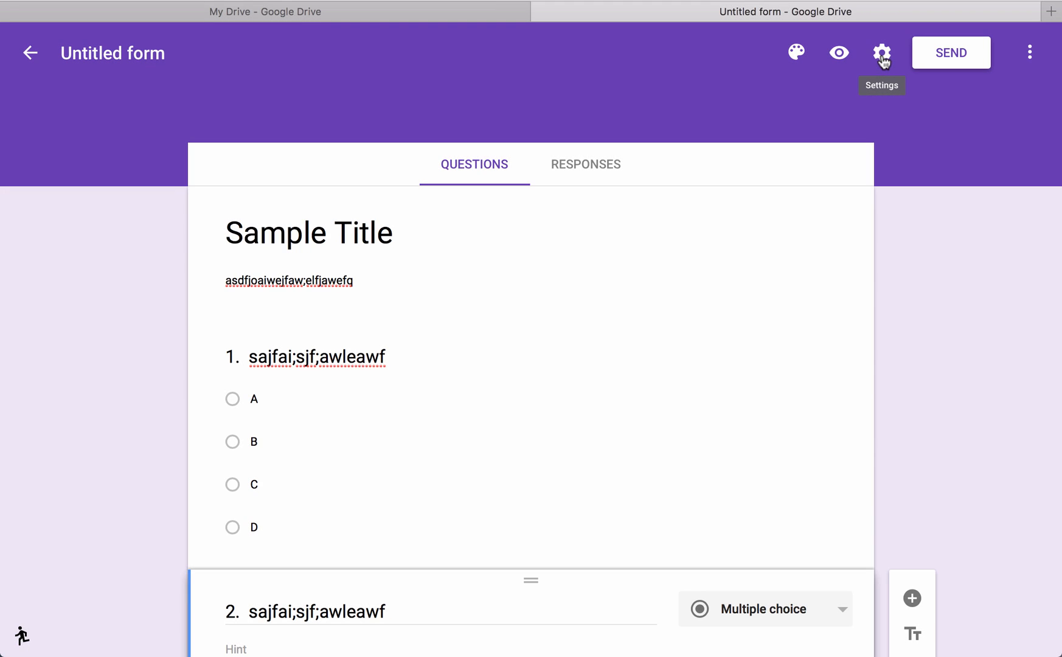
Step: Turn on automatic collection of respondents' Coastal Carolina University usernames in the form settings and save them
click(882, 54)
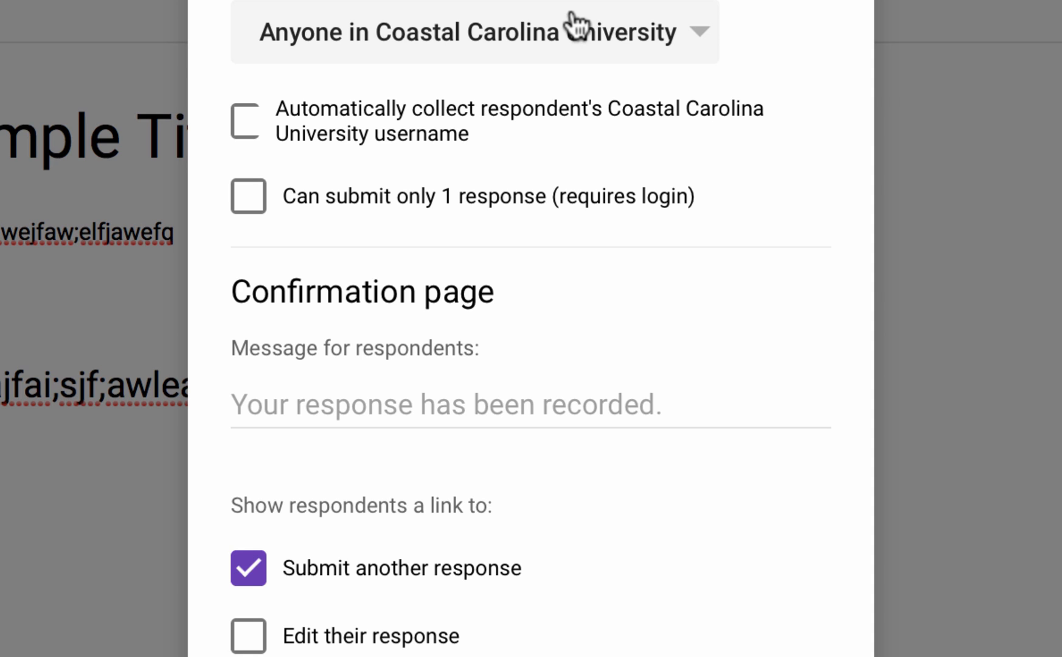
click(246, 124)
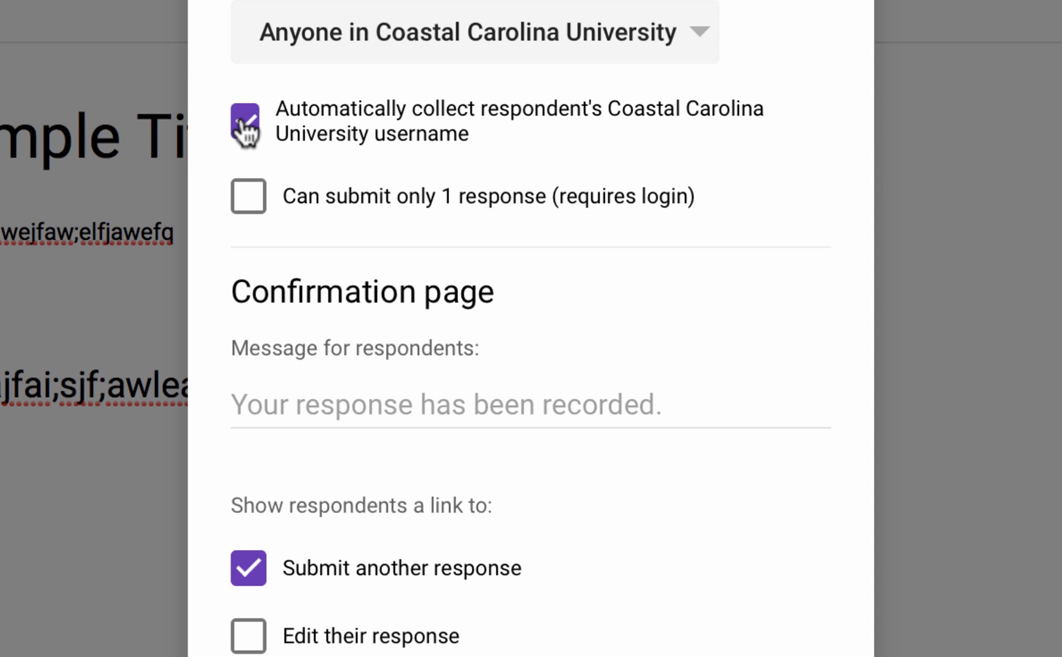
click(632, 61)
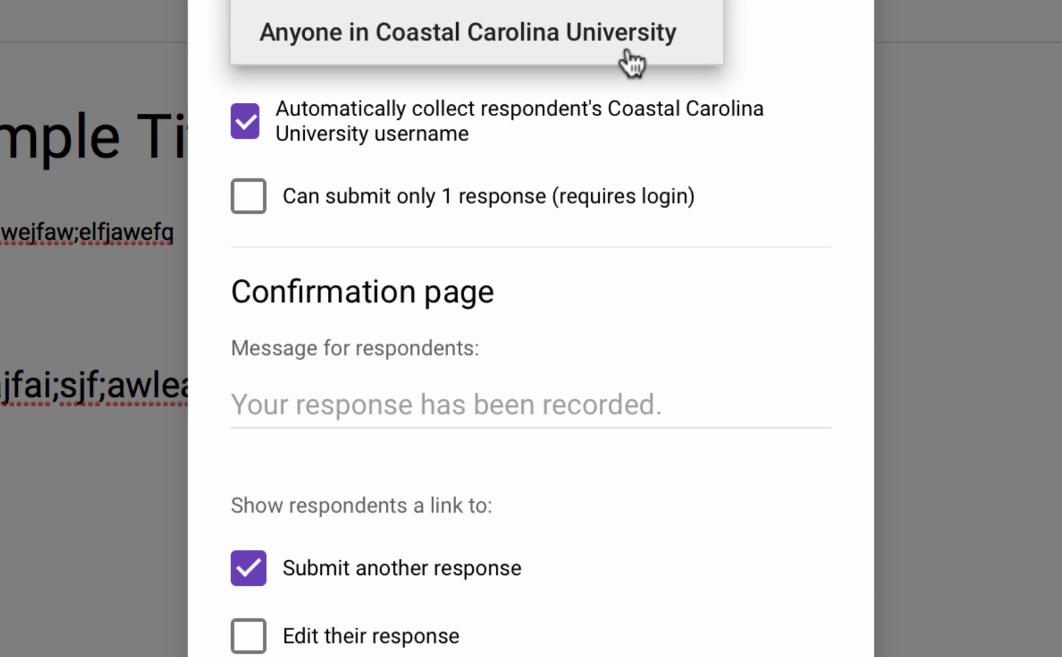
click(633, 61)
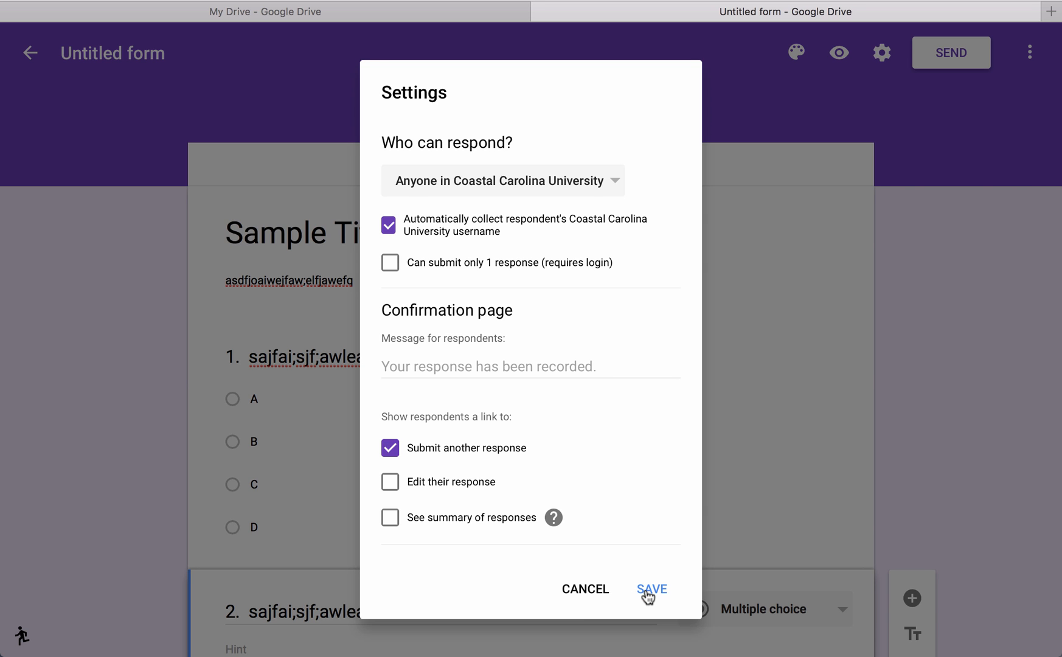
click(650, 590)
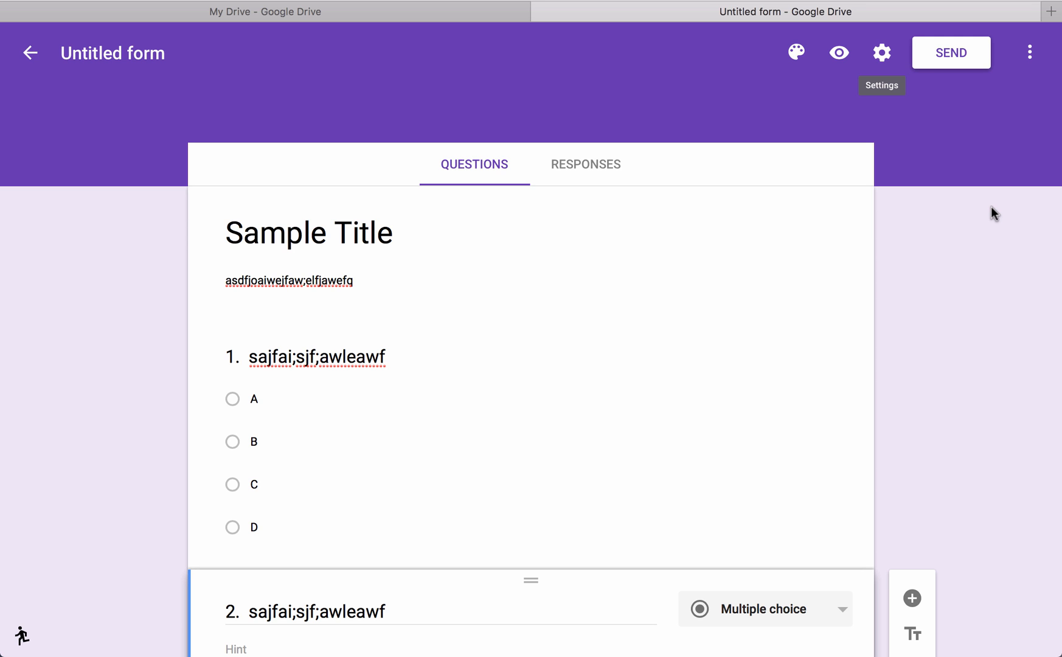
Step: Copy the form's full, unshortened link from the sending options, then close them without sending the form
click(959, 56)
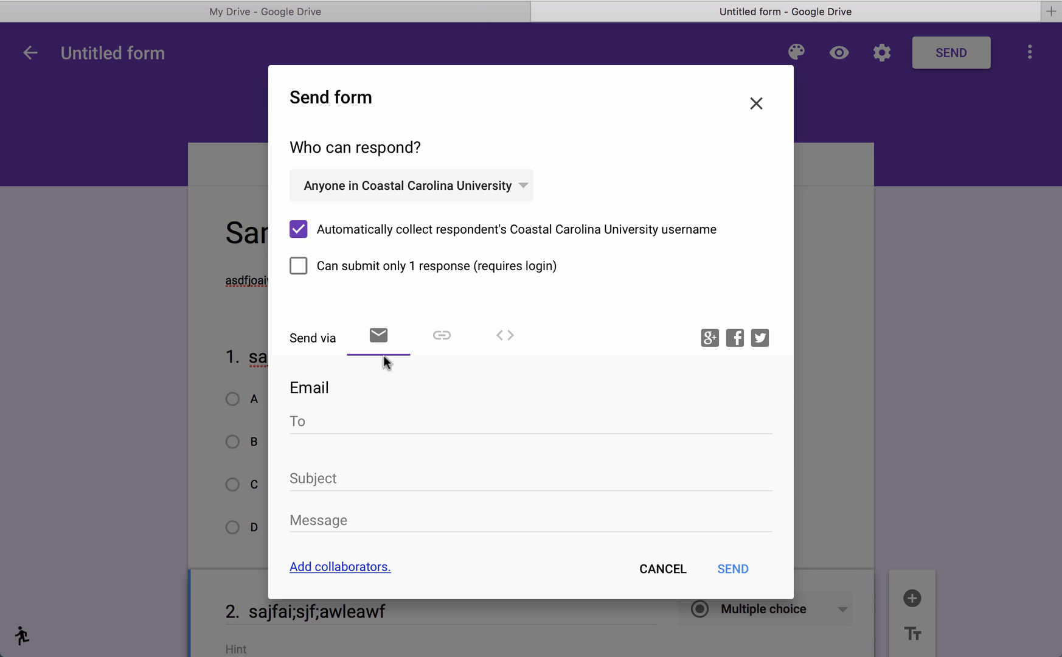
click(441, 337)
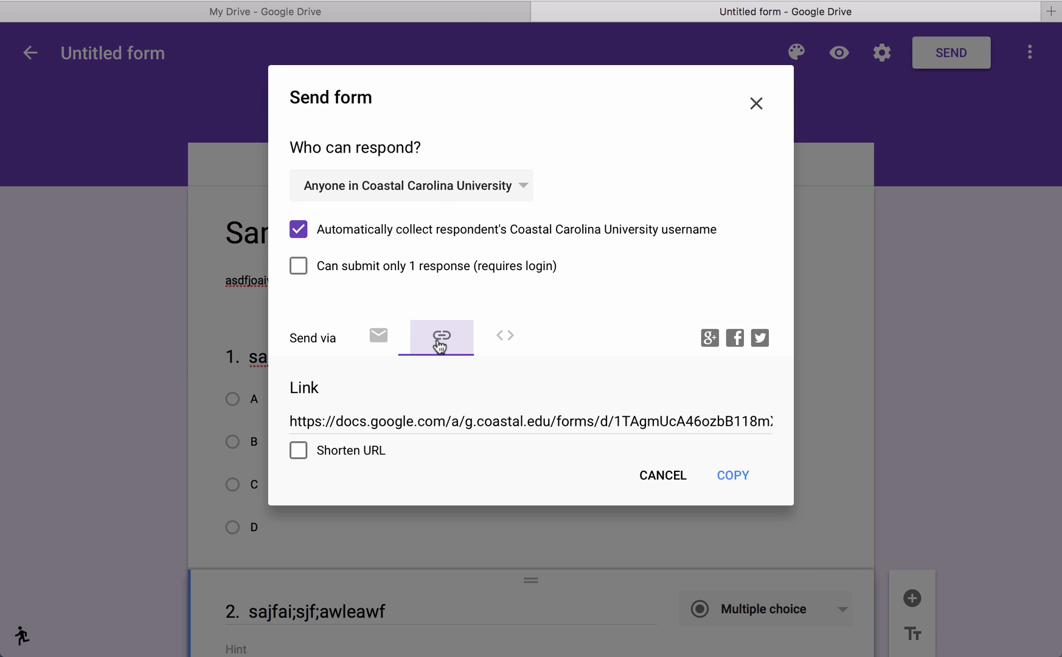
click(436, 417)
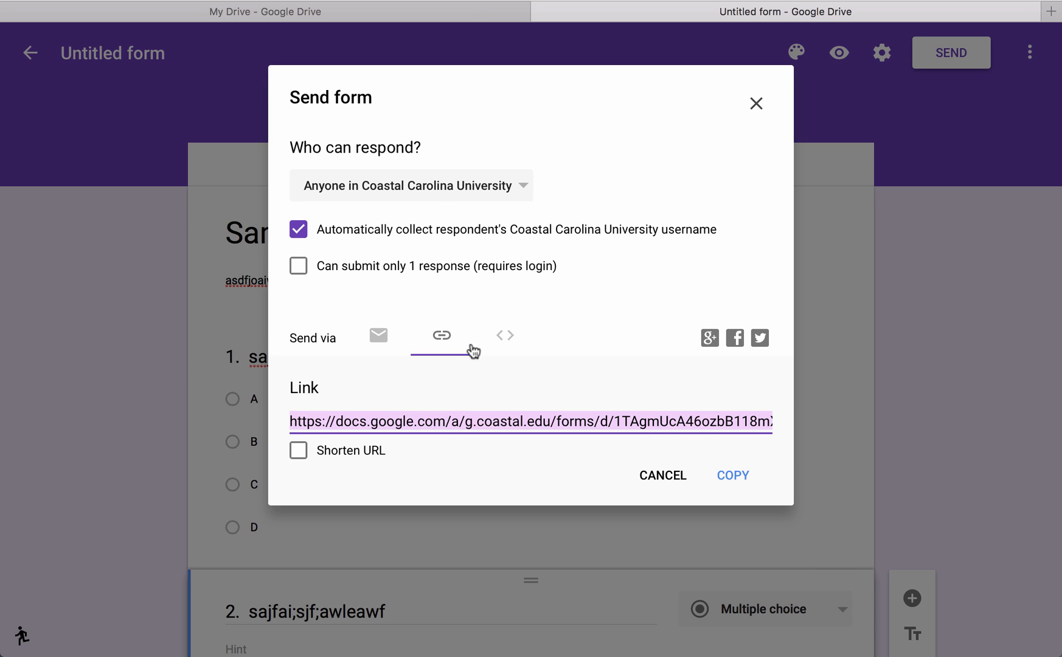
click(505, 341)
click(442, 337)
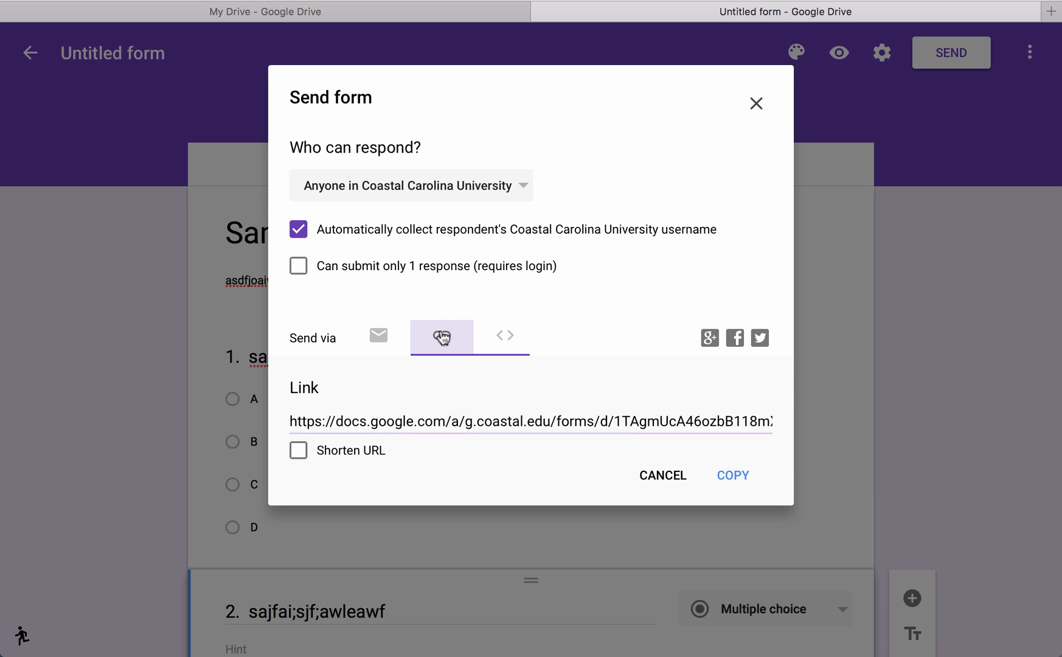
click(423, 422)
right_click(423, 422)
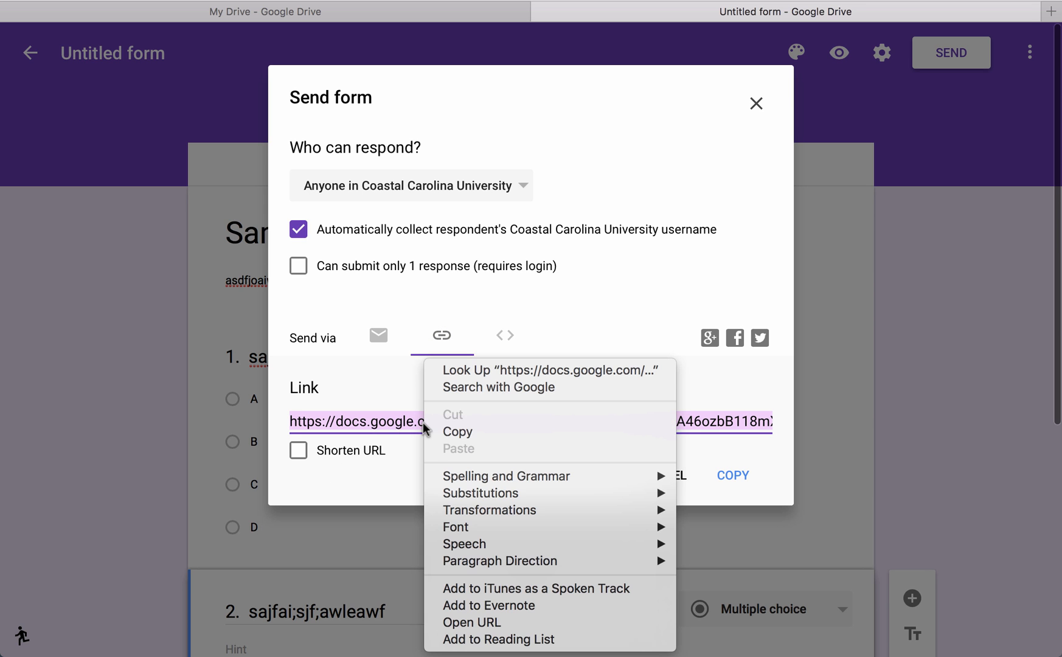
click(449, 433)
click(674, 475)
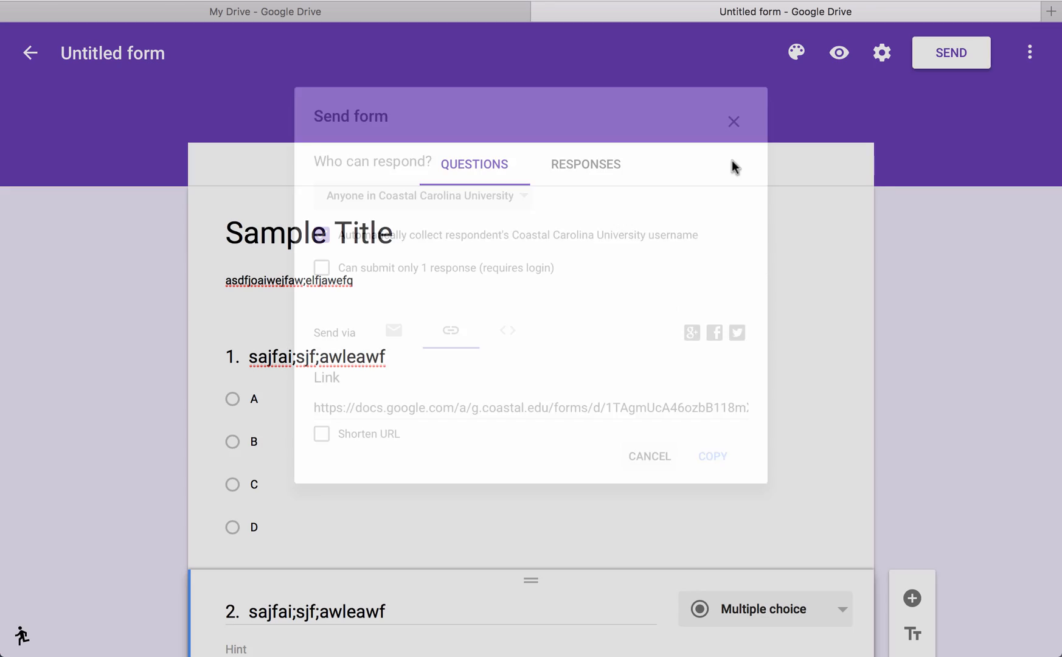
Step: Open the copied form link in a new browser tab and look over the live form
click(1051, 11)
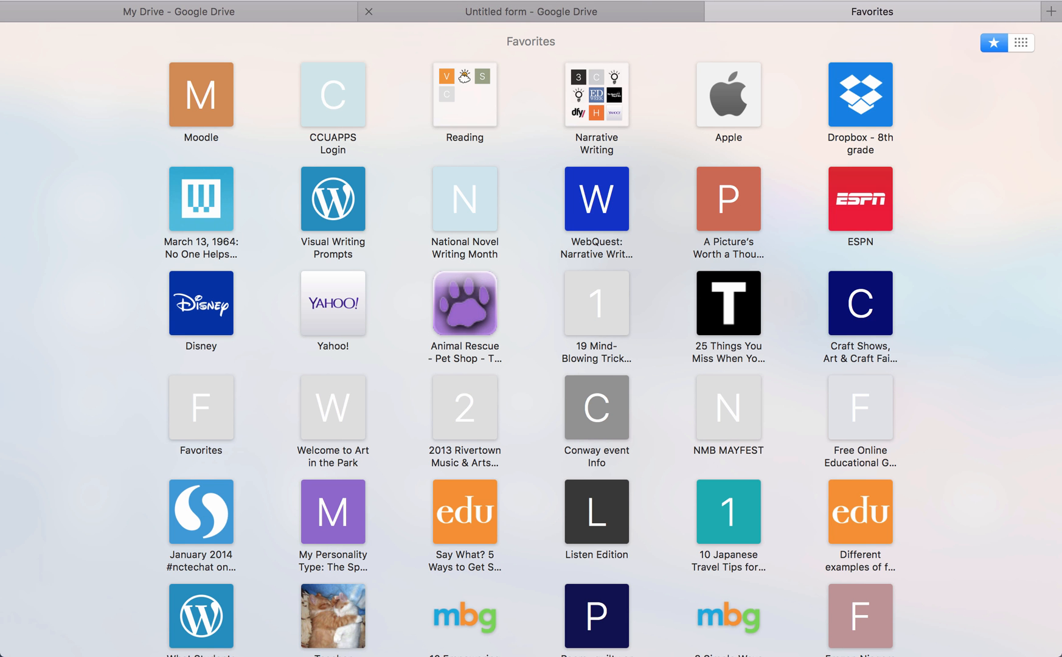
key(Return)
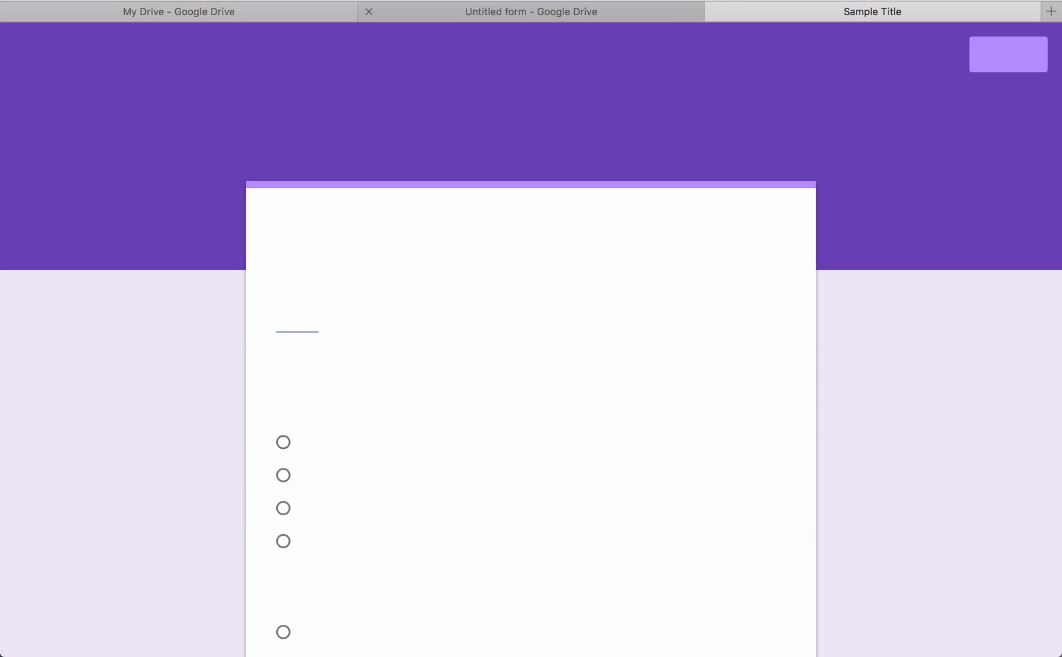
scroll(980, 163, down, 1)
scroll(980, 157, down, 10)
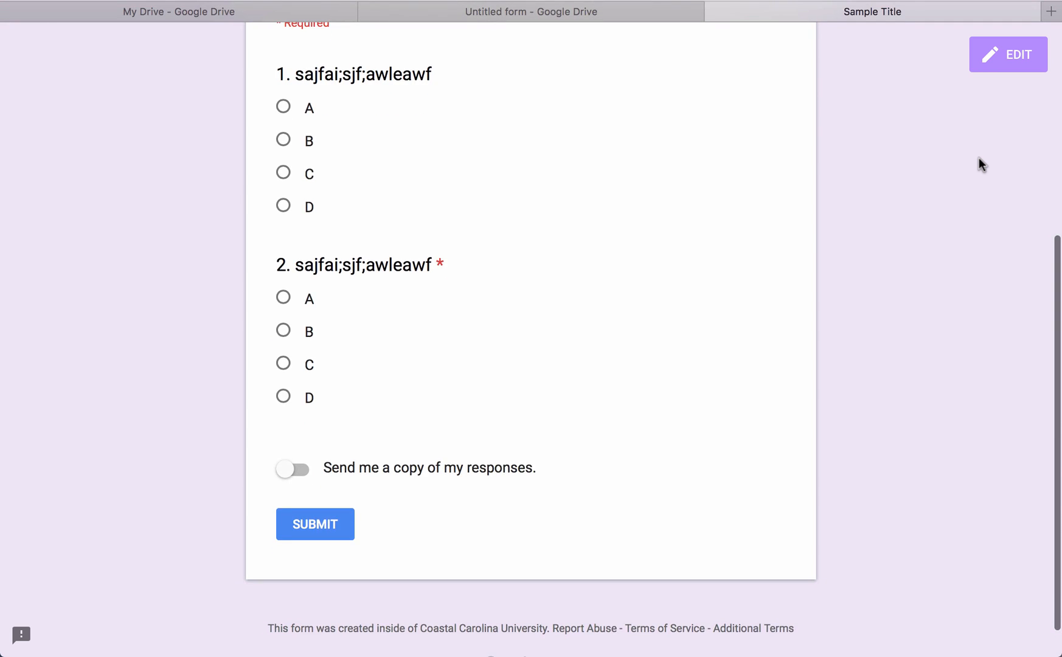
scroll(980, 158, up, 5)
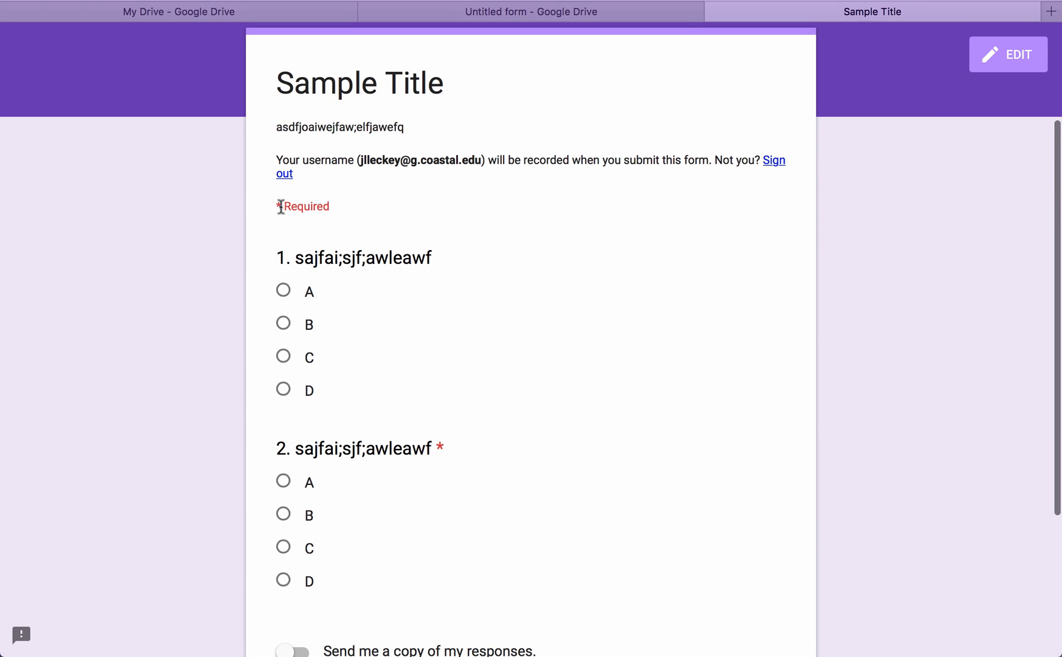
Step: Answer A to question 1 and B to question 2, request a copy of the responses, and submit the form
click(289, 296)
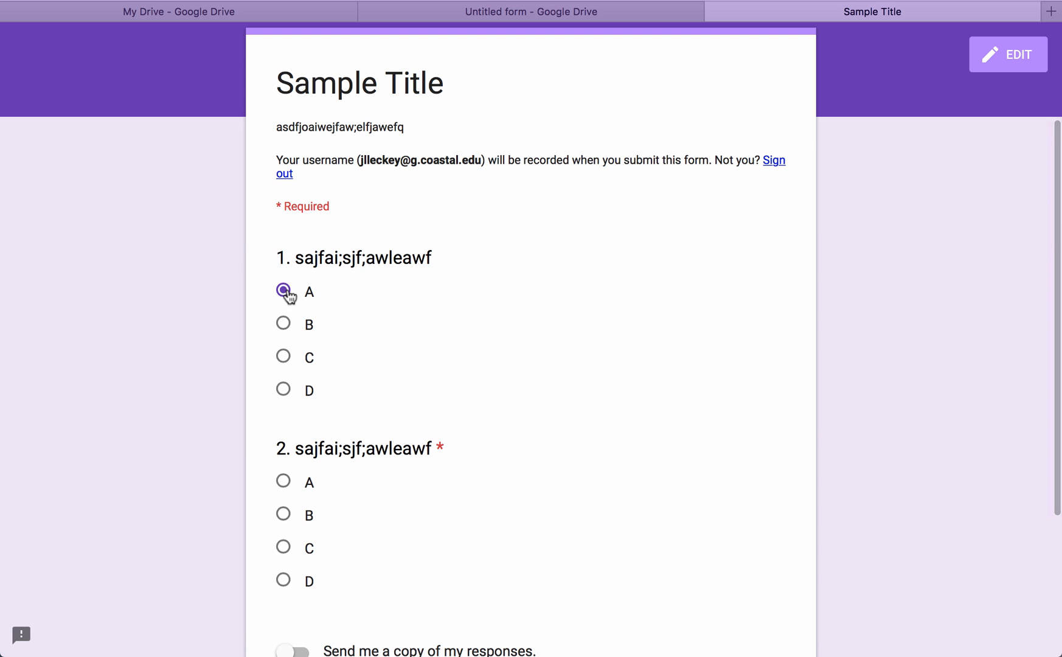
scroll(289, 296, down, 3)
click(283, 359)
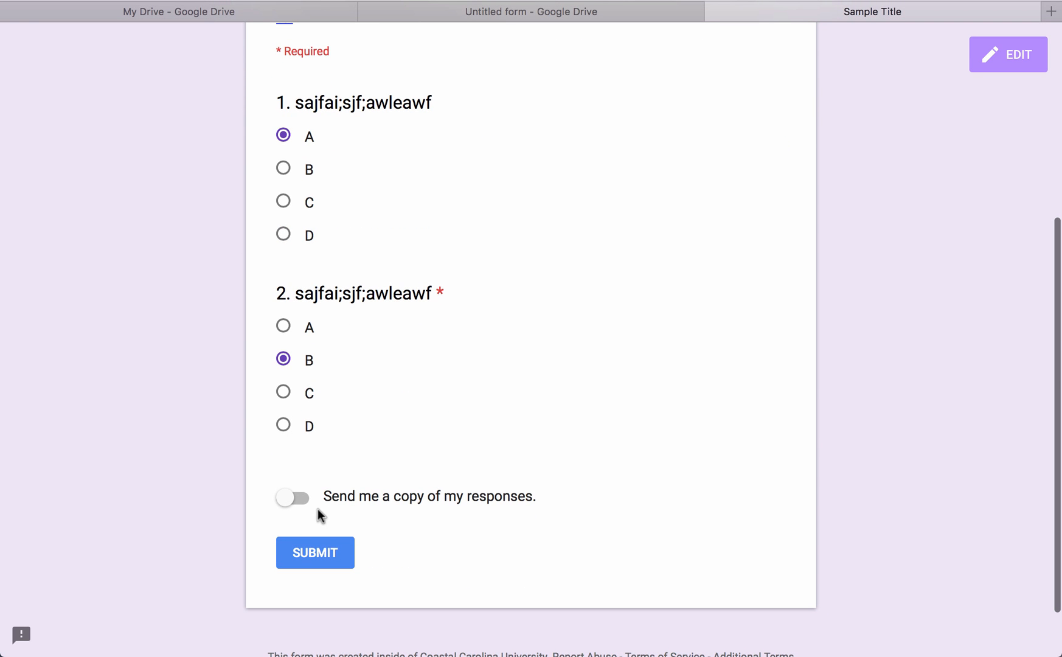
click(290, 497)
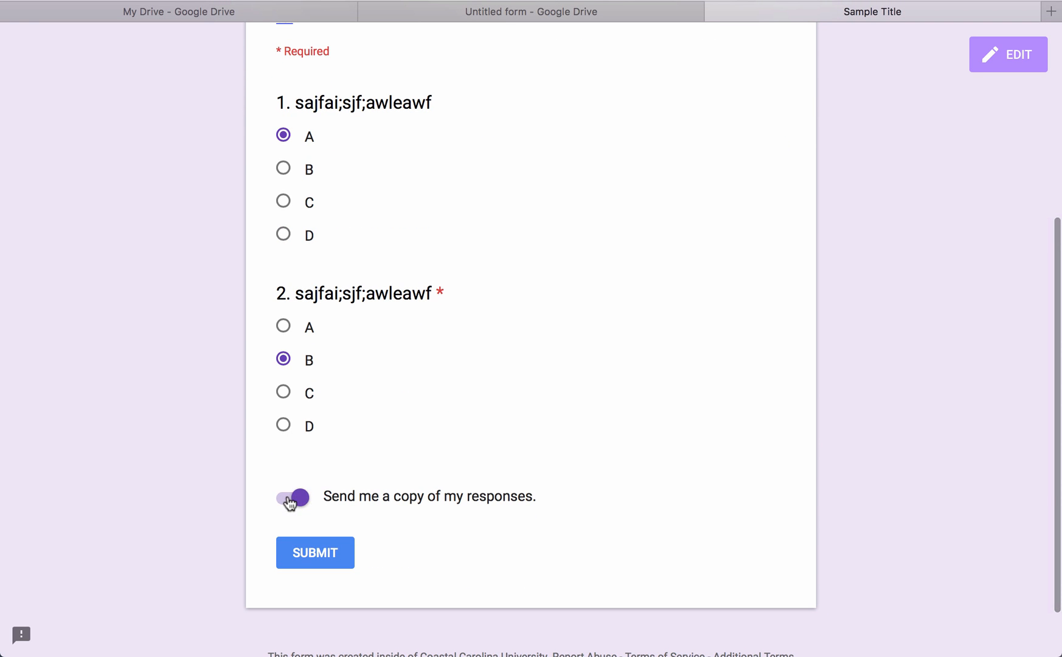
click(318, 557)
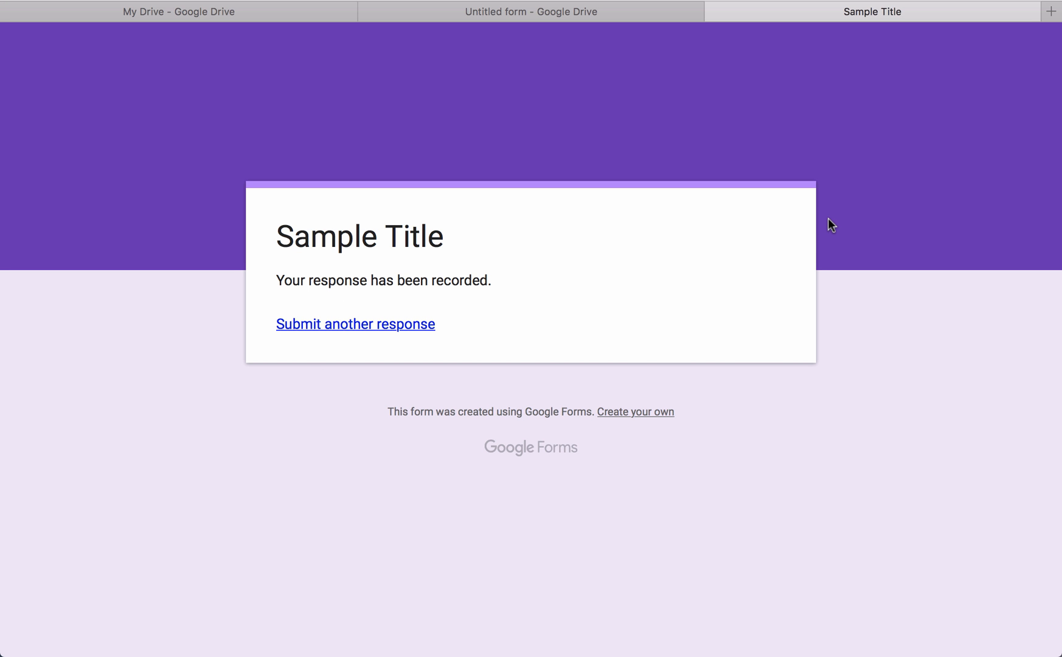
Step: Return to the form editor, reload the form and view the summary of its responses
click(594, 17)
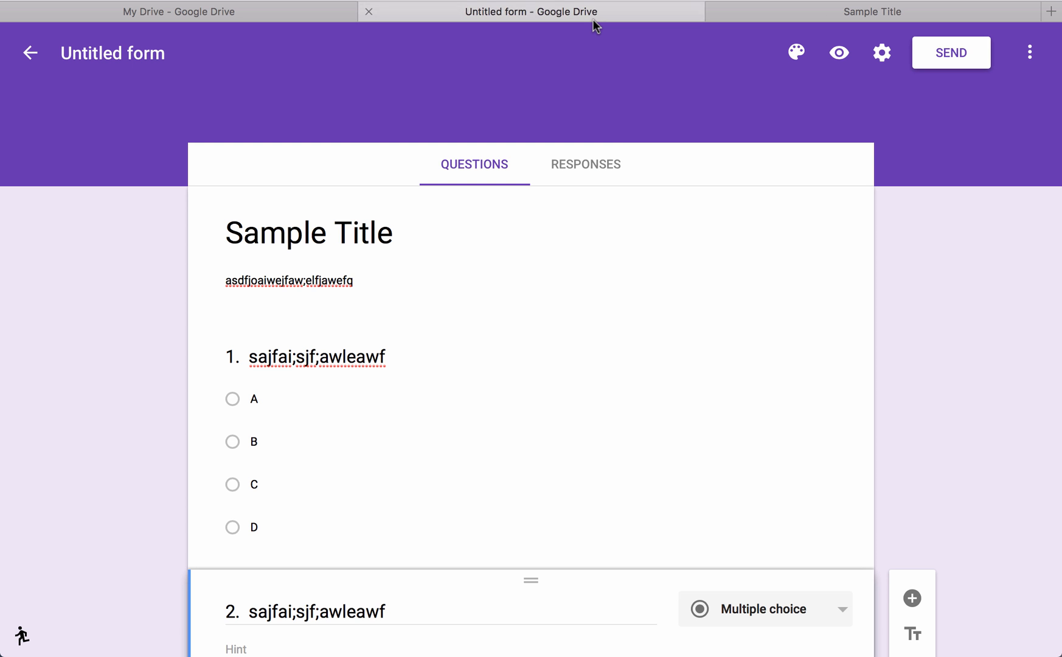
click(598, 174)
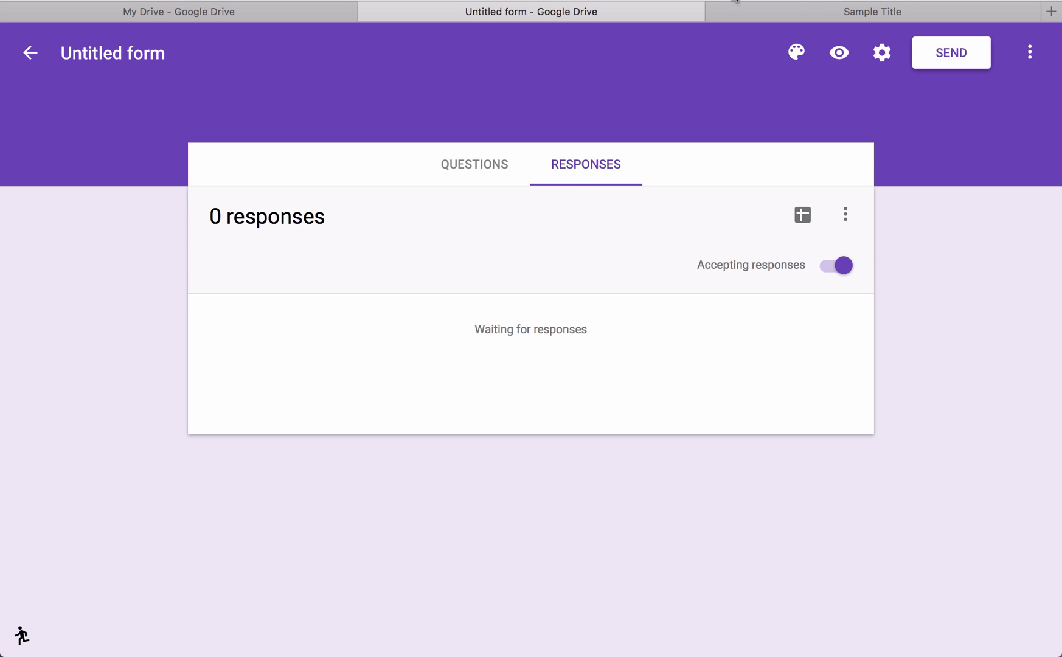
click(732, 0)
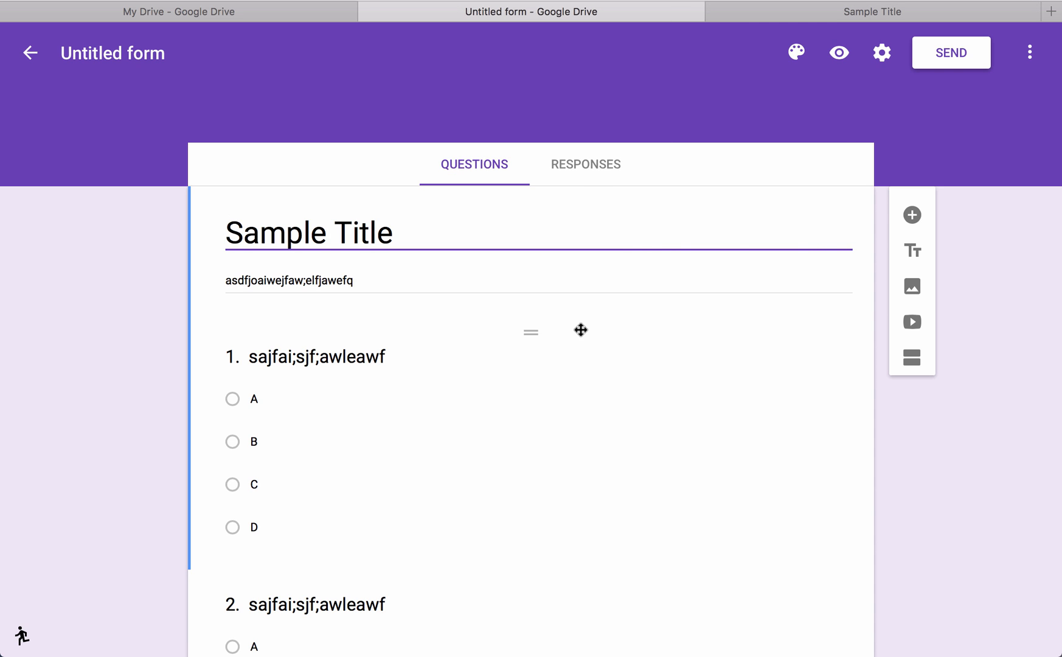
click(584, 172)
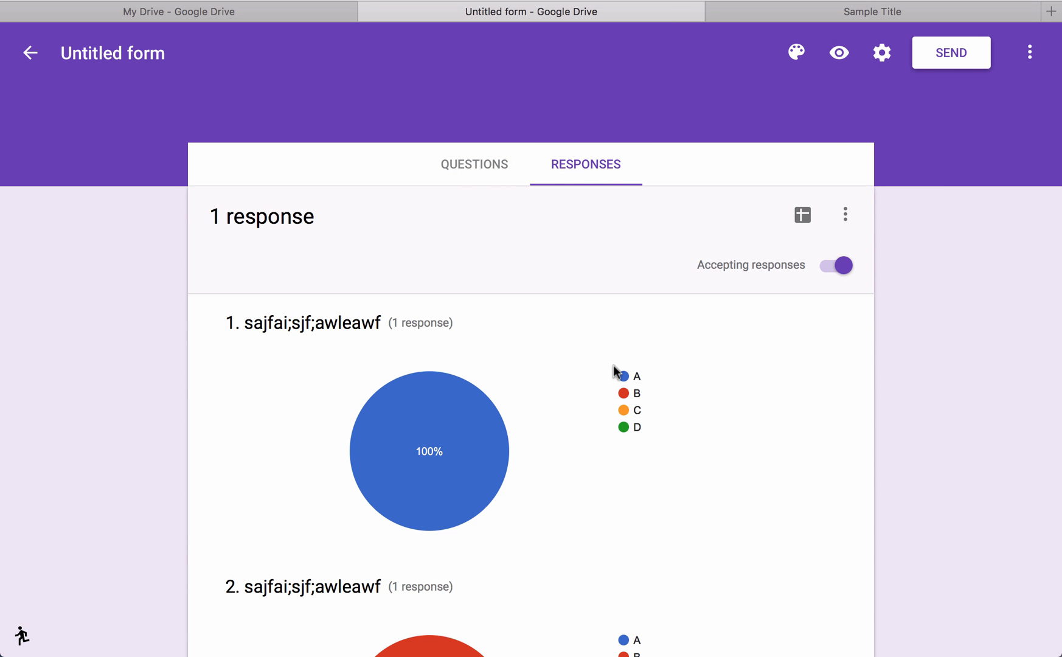
Step: Examine the response charts for questions 1 and 2 to see how the answers are distributed among the options
scroll(613, 365, down, 5)
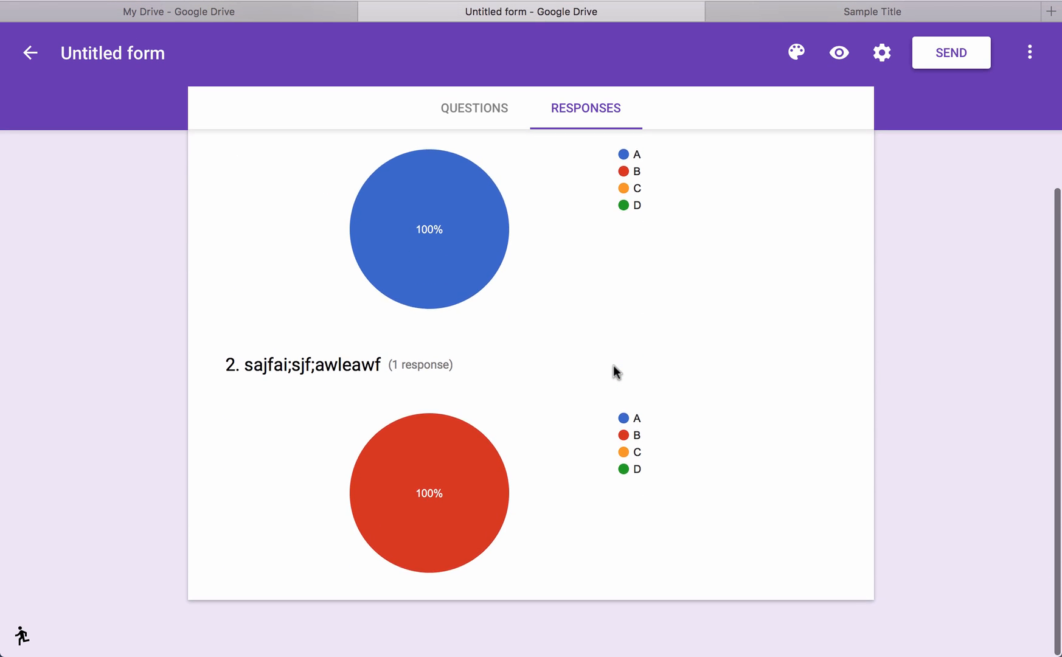
scroll(596, 434, up, 5)
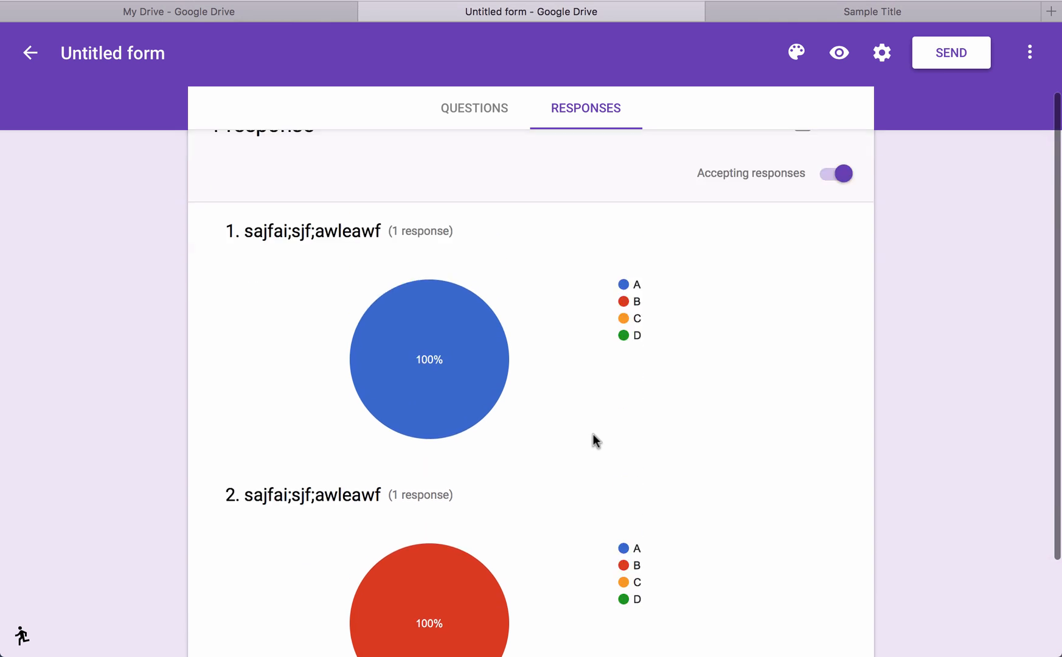
mouse_move(412, 435)
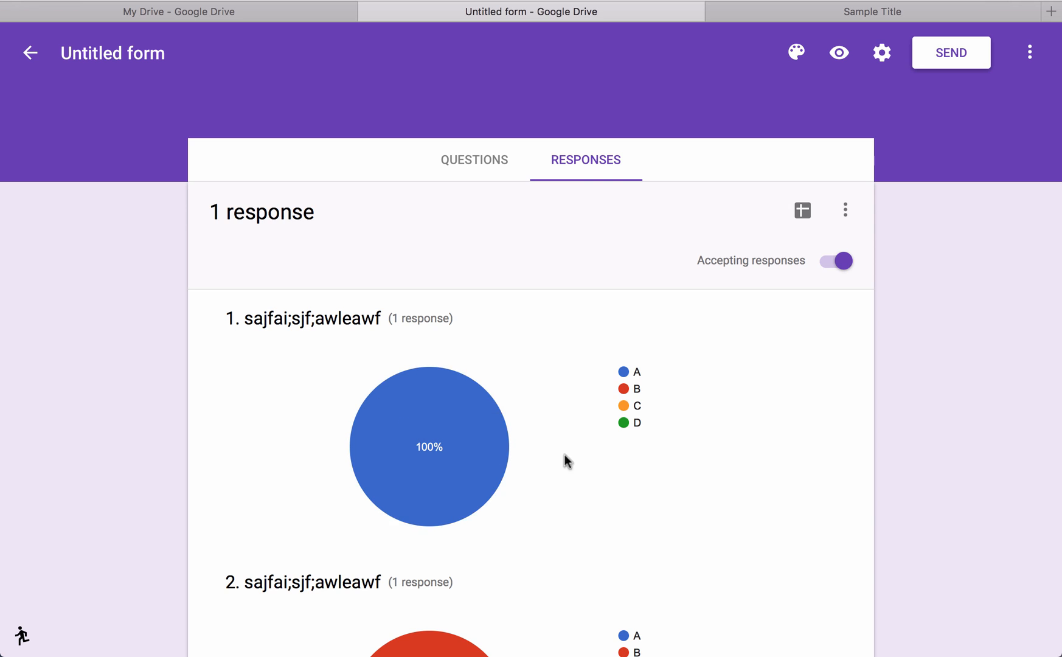
scroll(607, 462, down, 5)
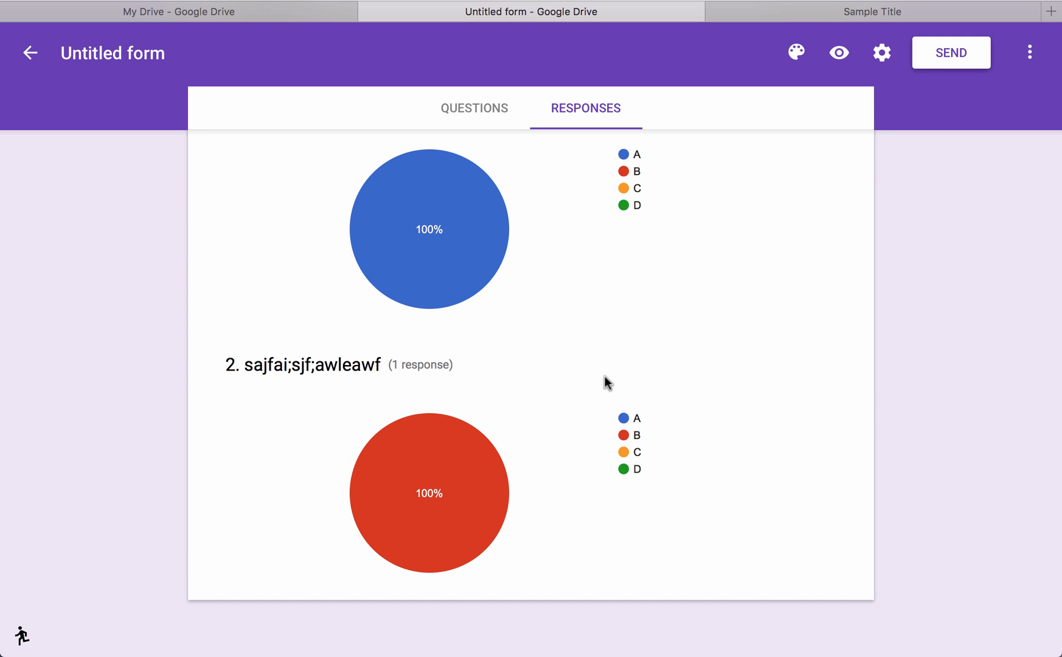
scroll(606, 382, up, 3)
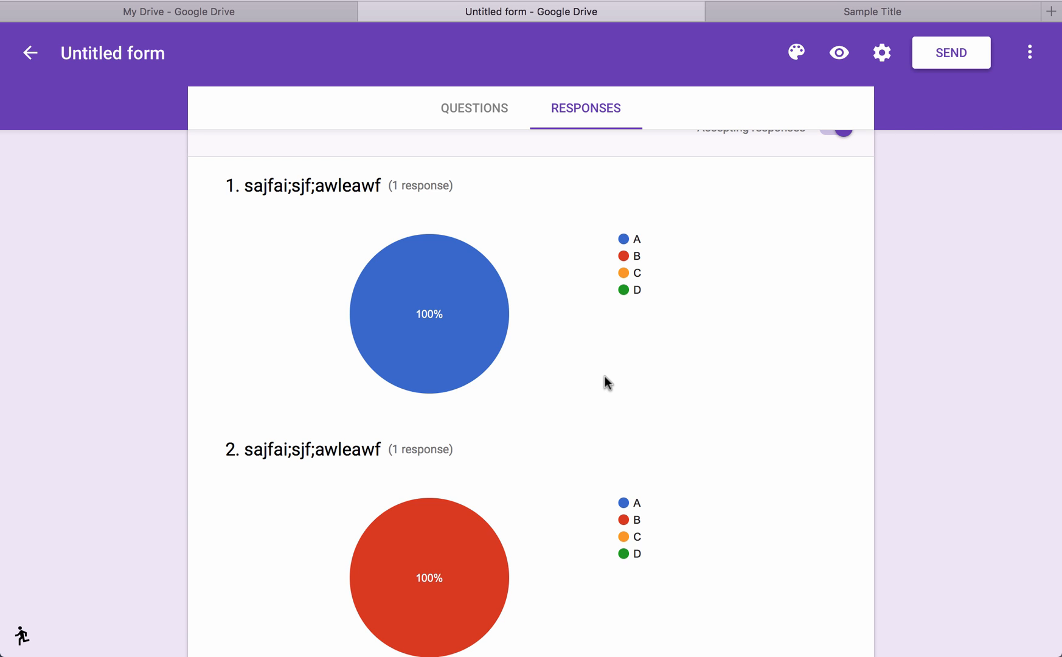
scroll(606, 382, up, 3)
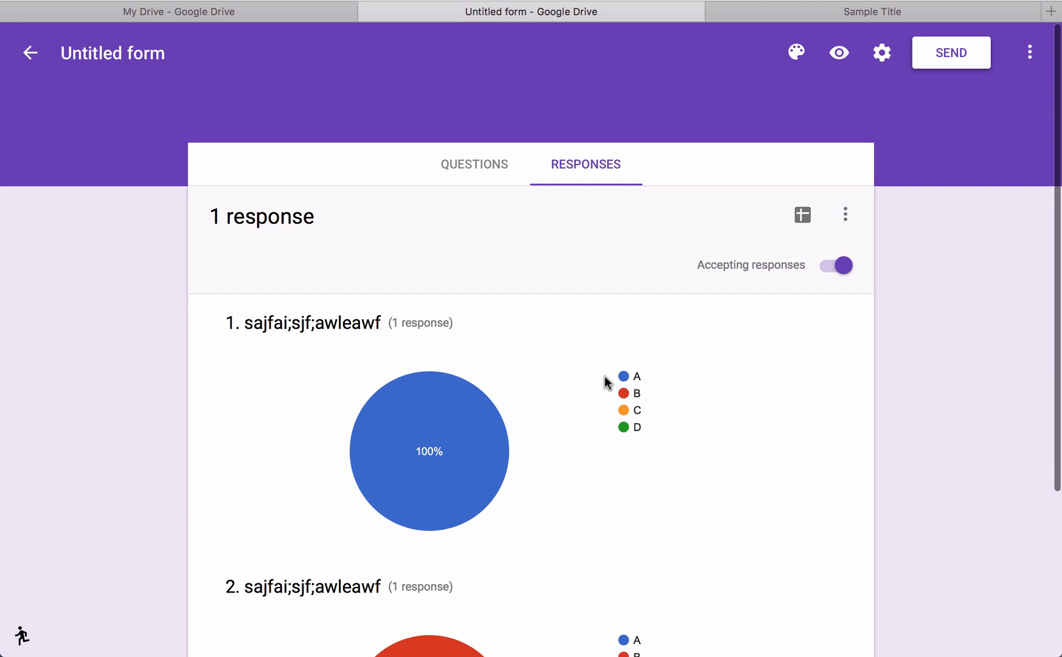